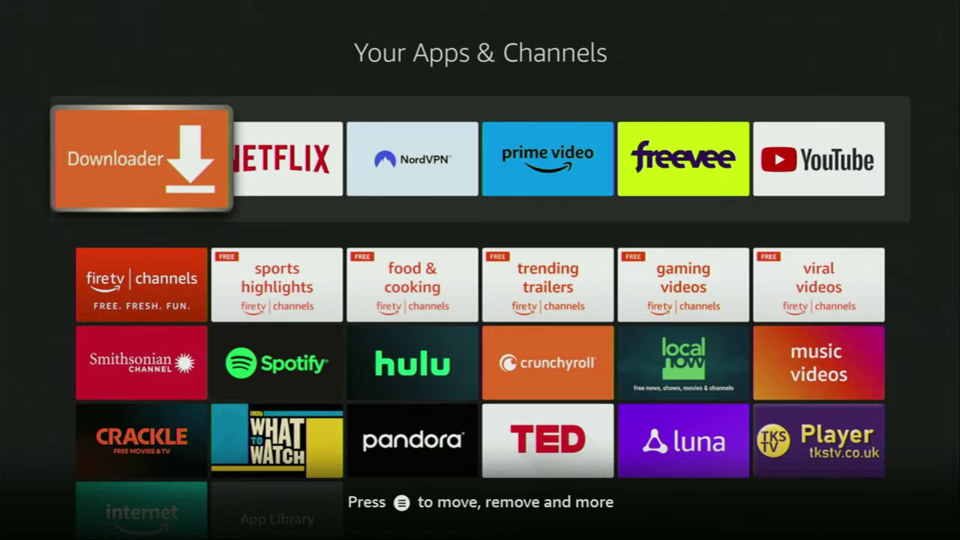
Step: Search 'downloader' from the Find screen to bring up the Downloader app listing
key(Escape)
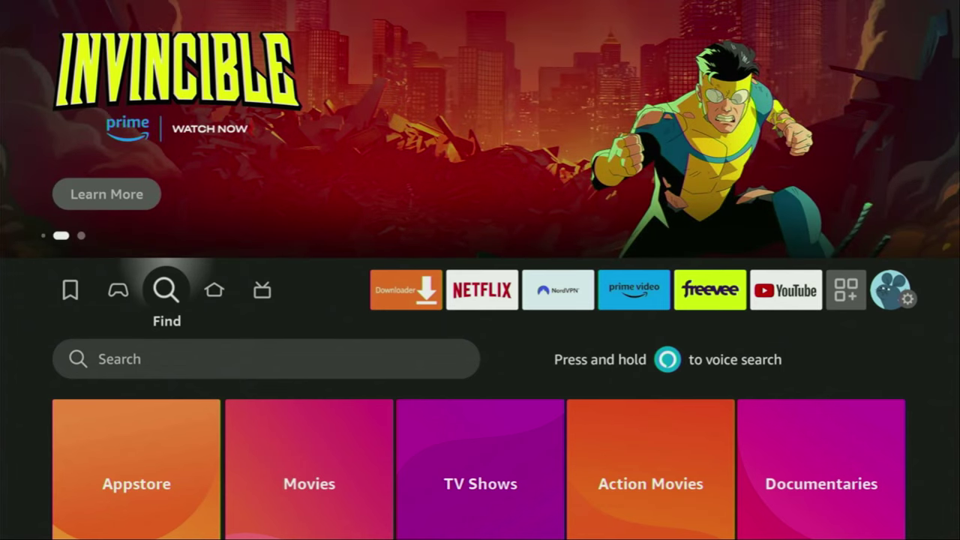
key(Down)
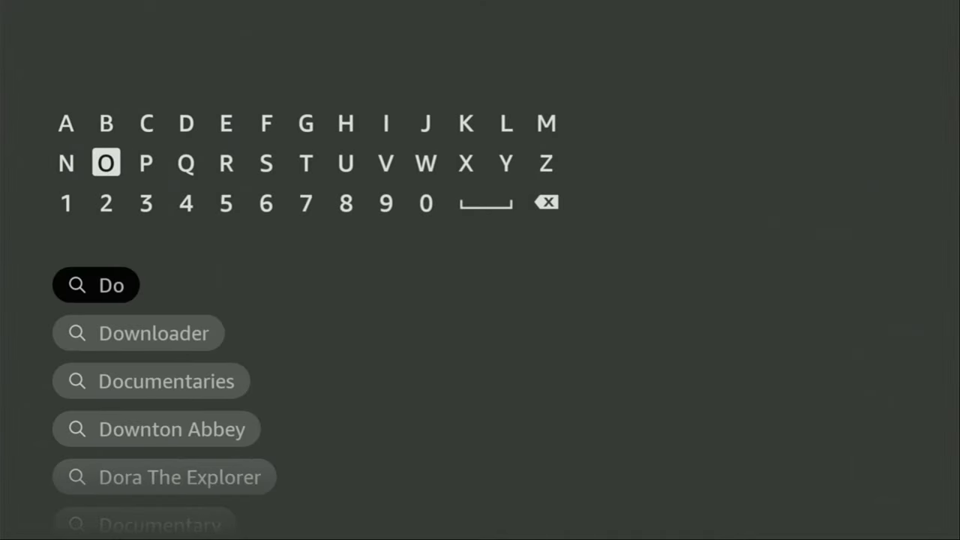
key(Down)
key(Down)
key(Down)
key(Down)
key(Up)
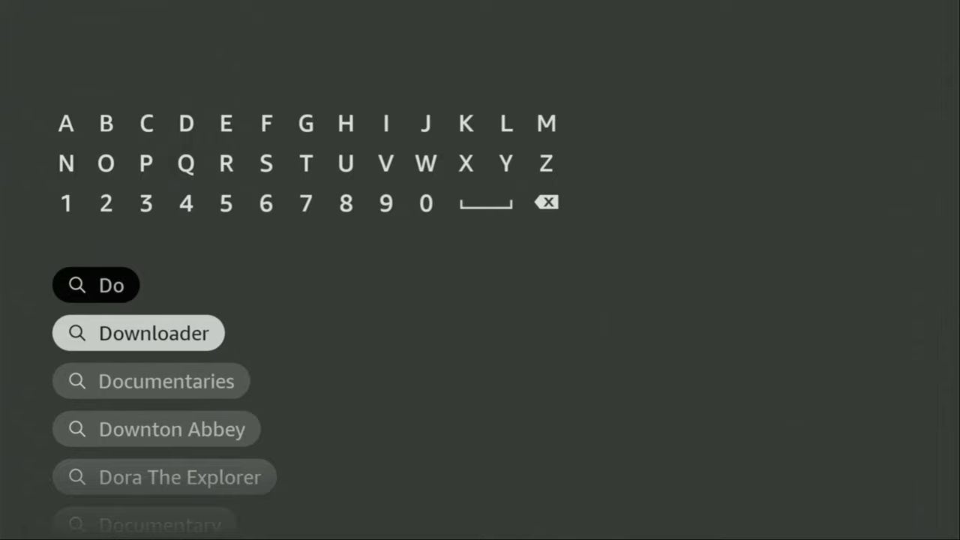
key(Return)
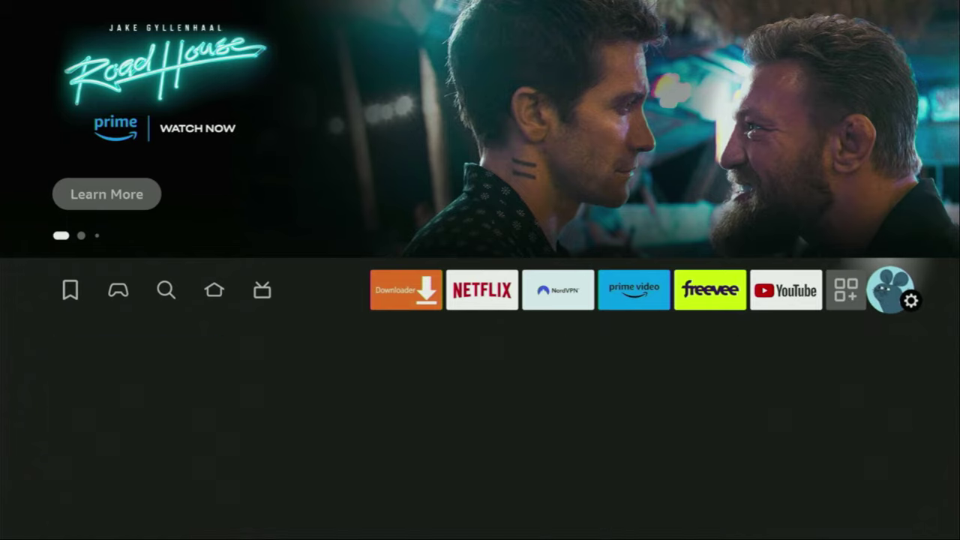
Step: Open My Fire TV > About and check the Fire TV Stick 4K Max entry for developer mode
key(Down)
key(Down)
key(Down)
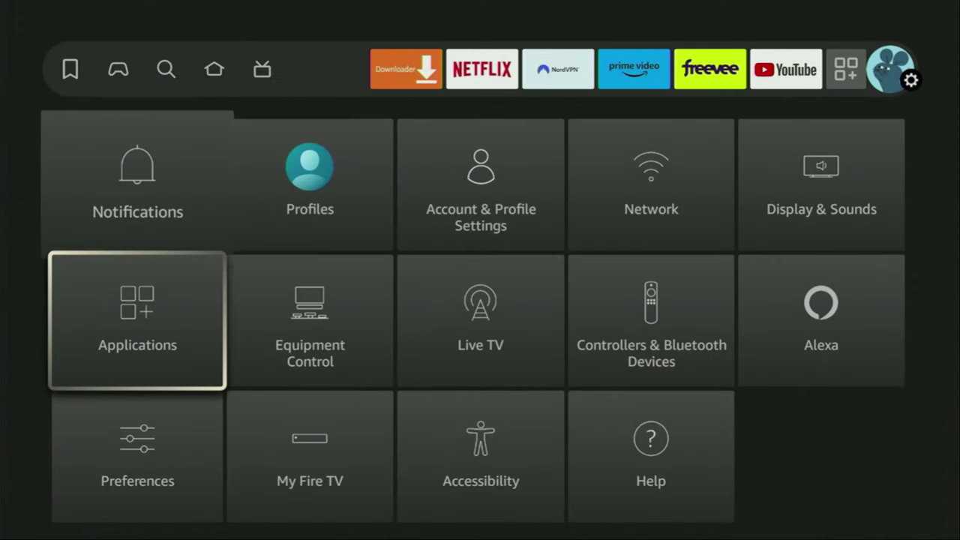
key(Right)
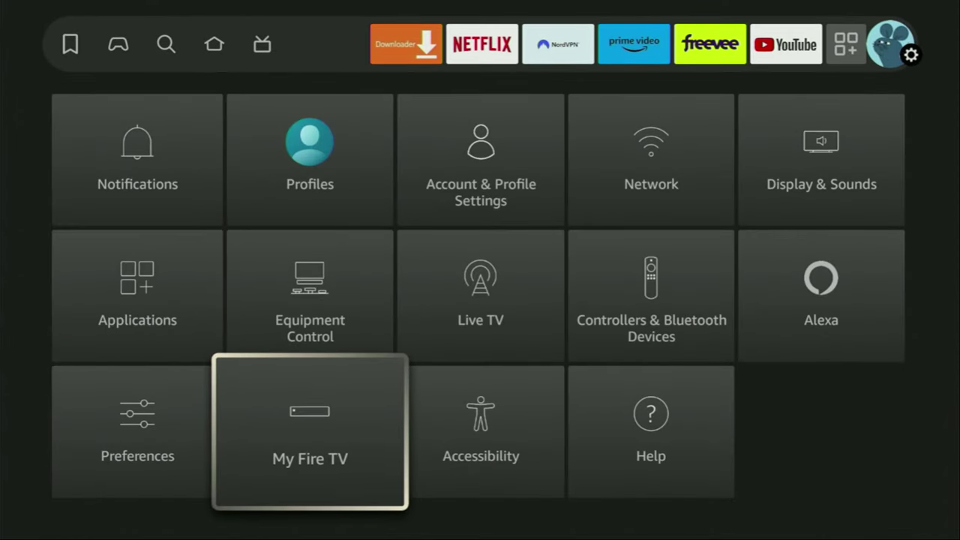
key(Return)
key(Down)
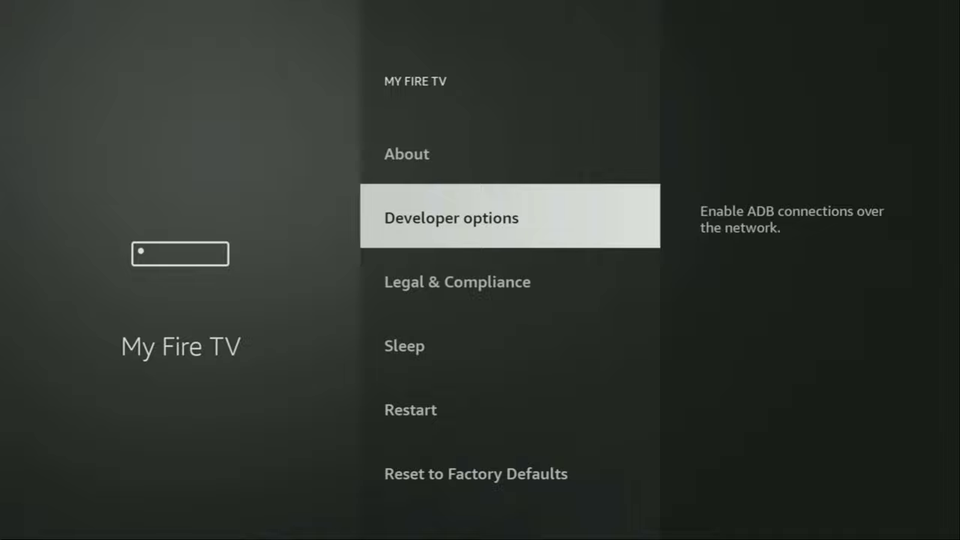
key(Up)
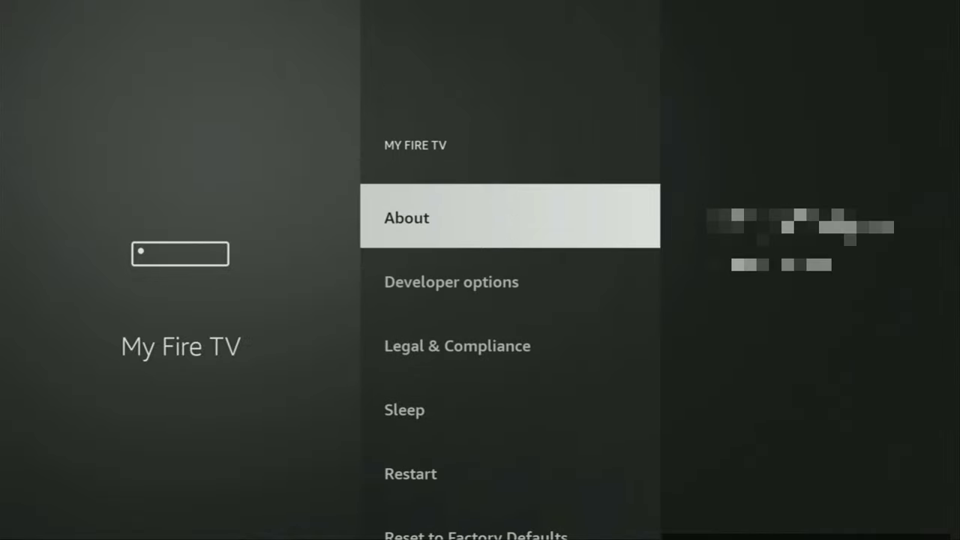
key(Return)
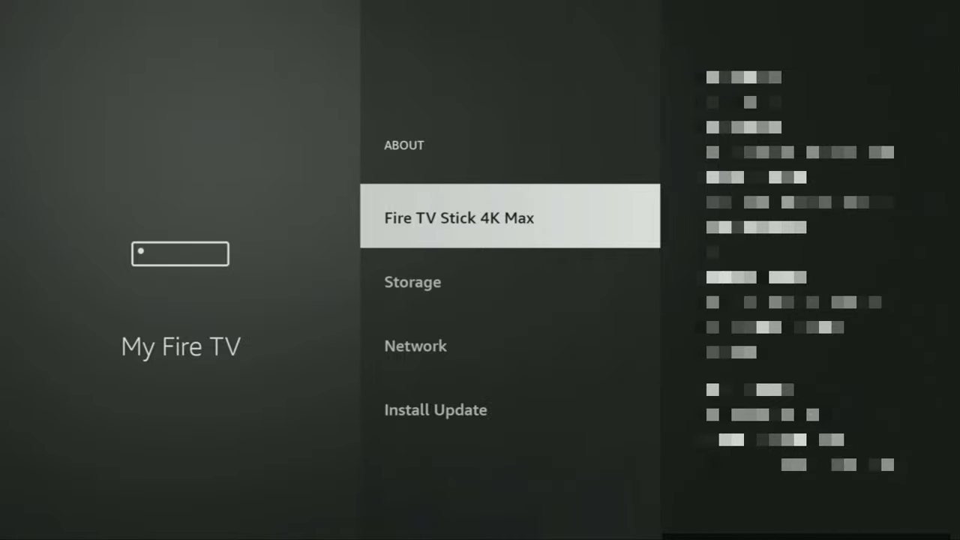
key(Return)
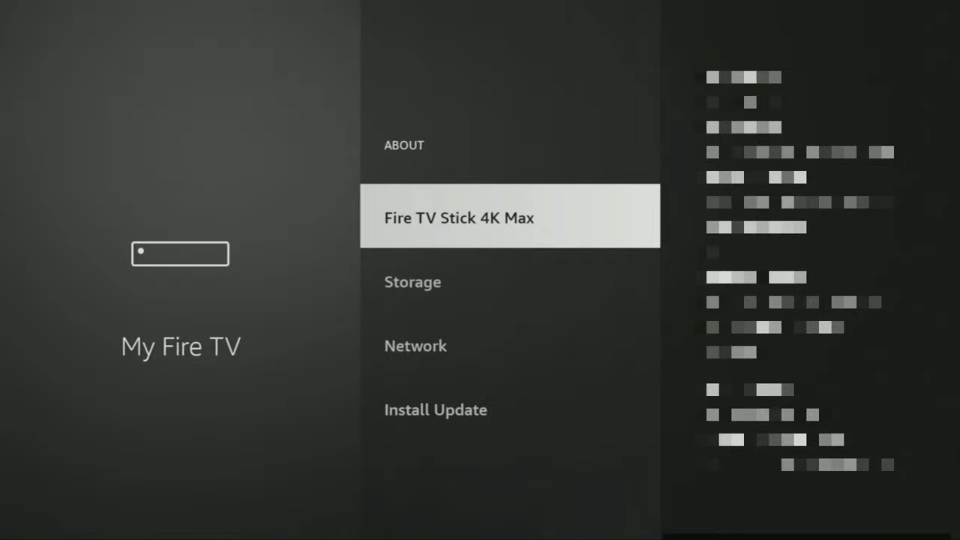
Step: Keep ADB debugging on in Developer options and open Install unknown apps for Downloader
key(Escape)
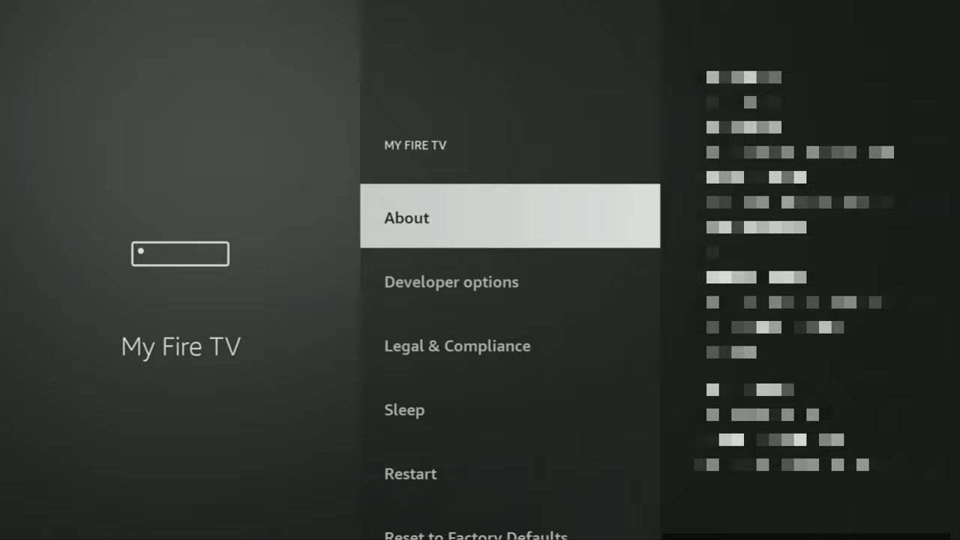
key(Down)
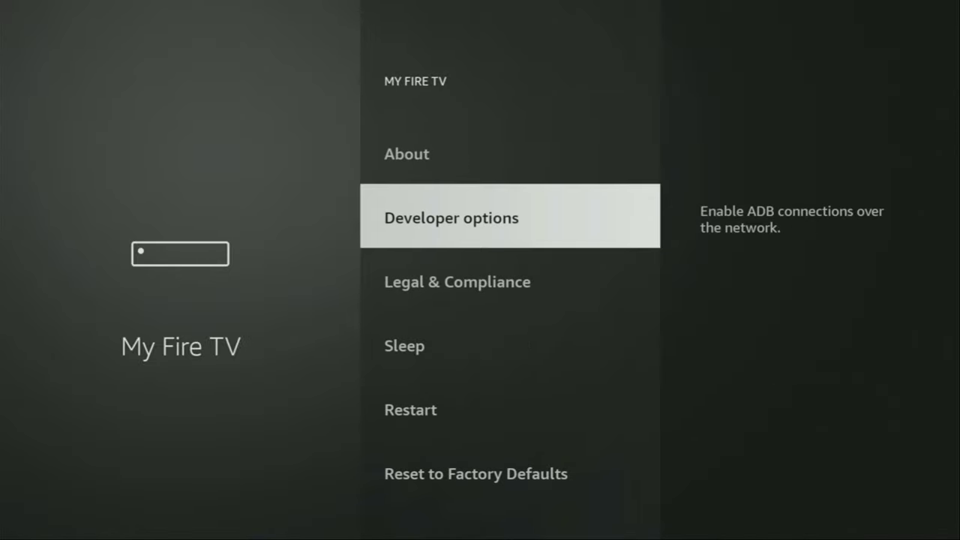
key(Return)
key(Return)
key(Return)
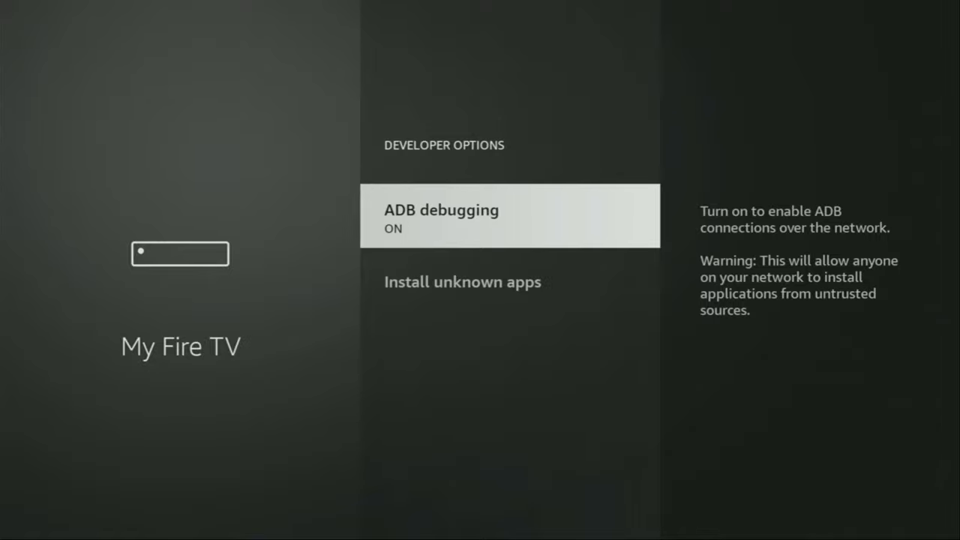
key(Down)
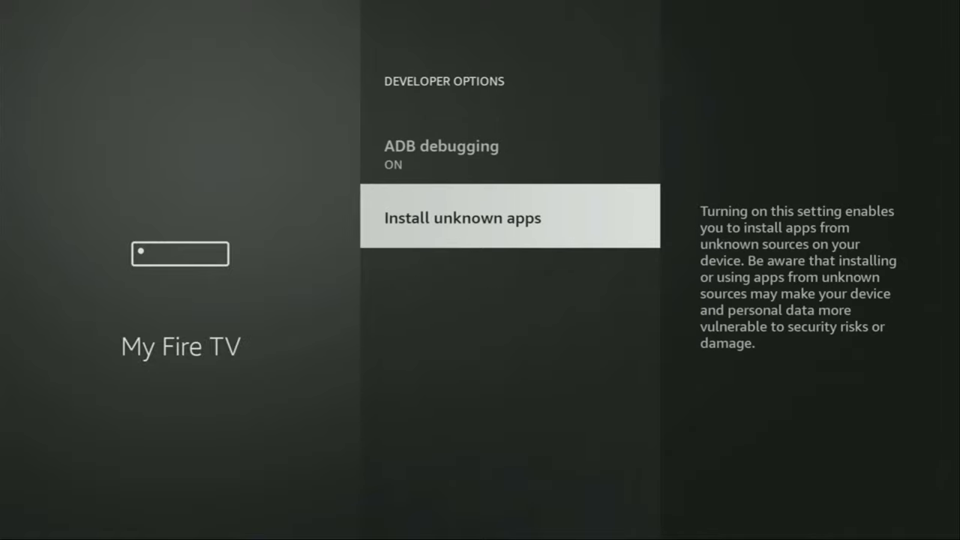
key(Return)
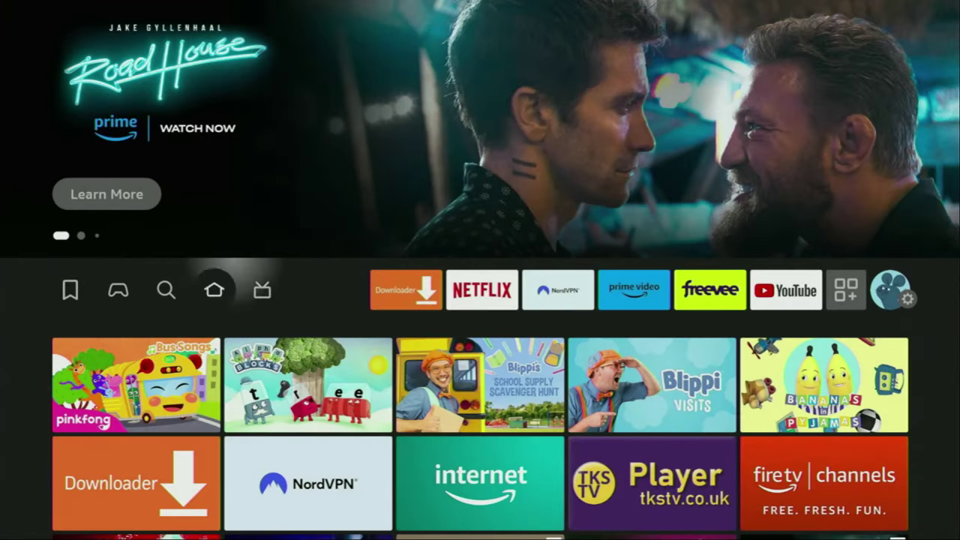
Step: Launch NordVPN from the Your Apps & Channels grid
key(Right)
key(Right)
key(Right)
key(Right)
key(Right)
key(Right)
key(Right)
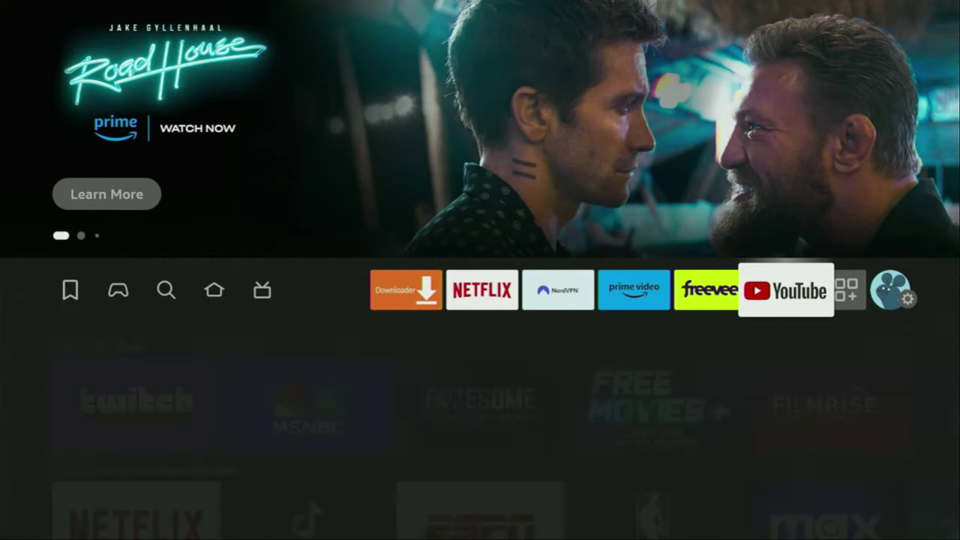
key(Right)
key(Return)
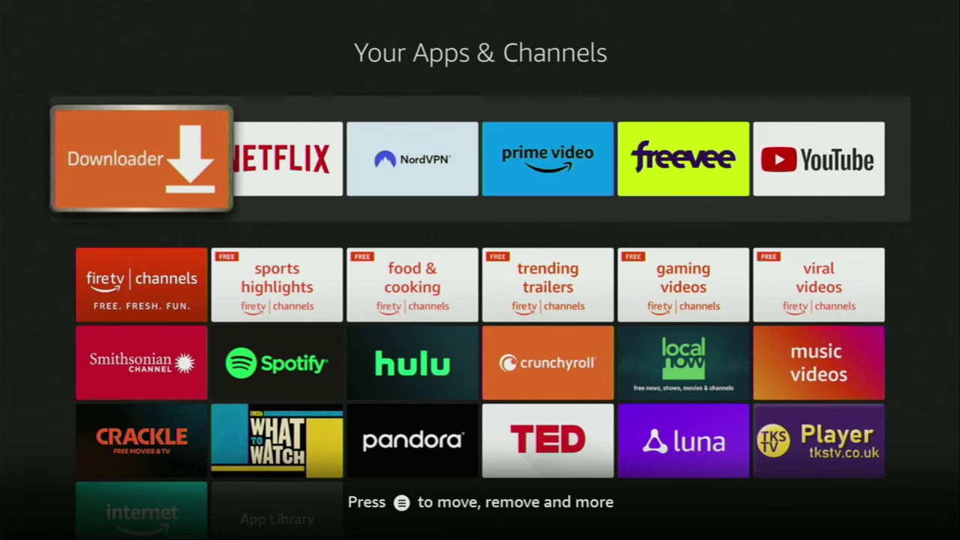
key(Right)
key(Right)
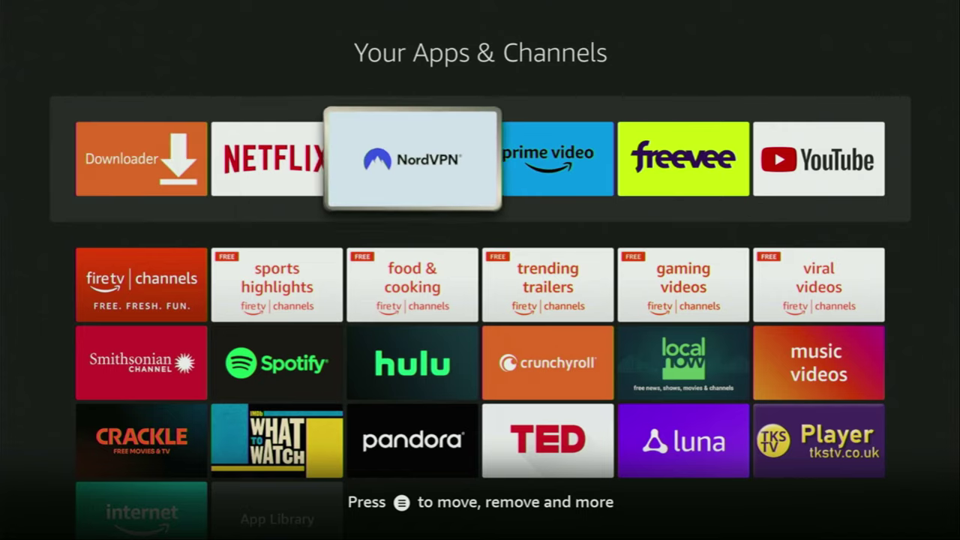
key(Return)
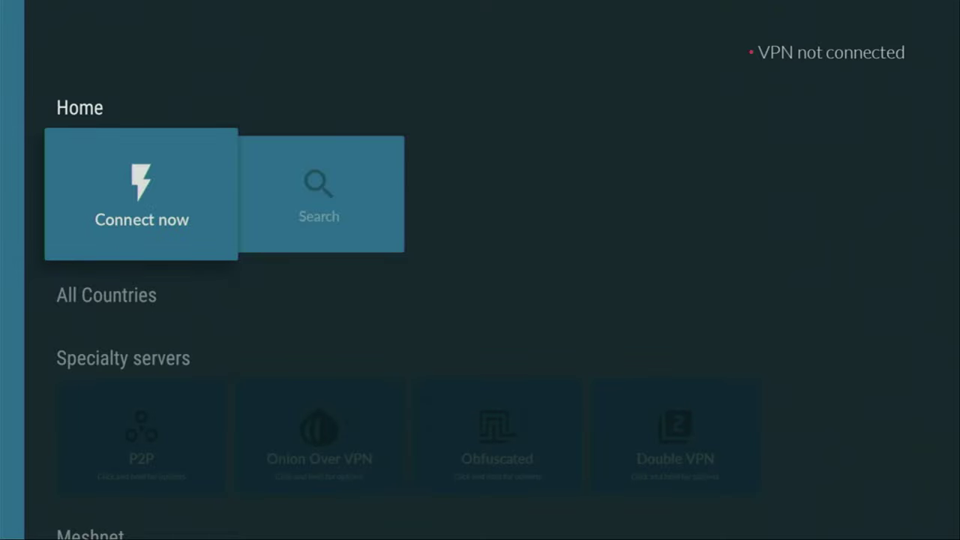
Step: Connect NordVPN to Canada and land on the Canada fastest server, Canada #1556
key(Right)
key(Right)
key(Right)
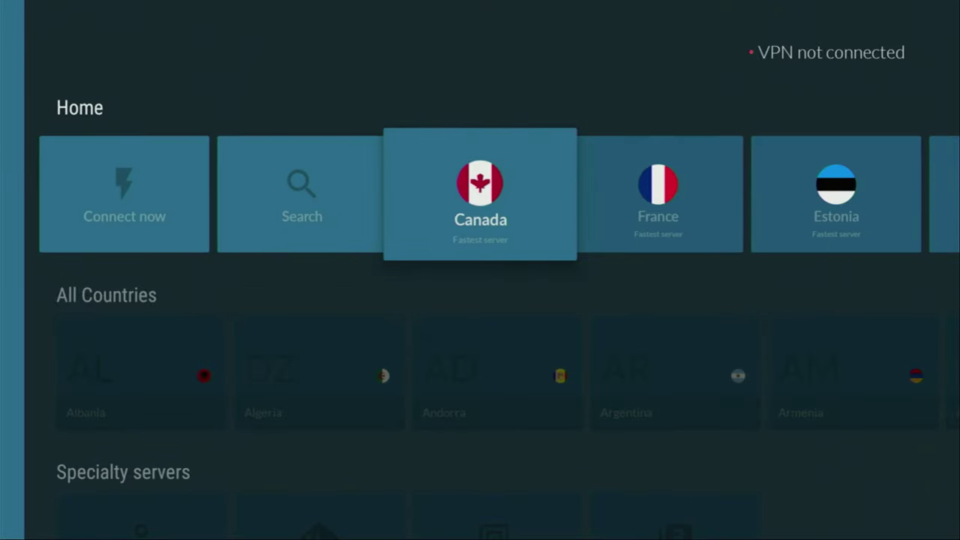
key(Right)
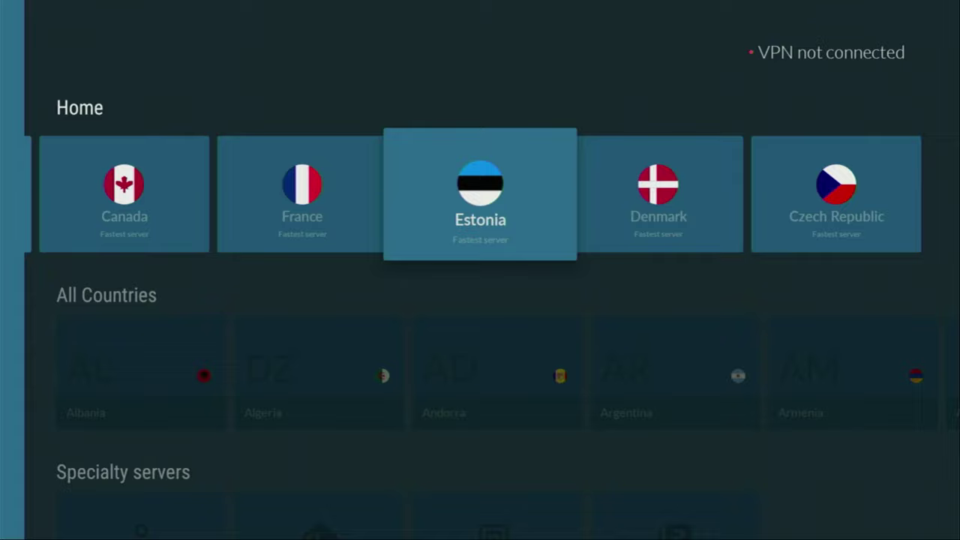
key(Down)
key(Right)
key(Right)
key(Right)
key(Right)
key(Right)
key(Right)
key(Right)
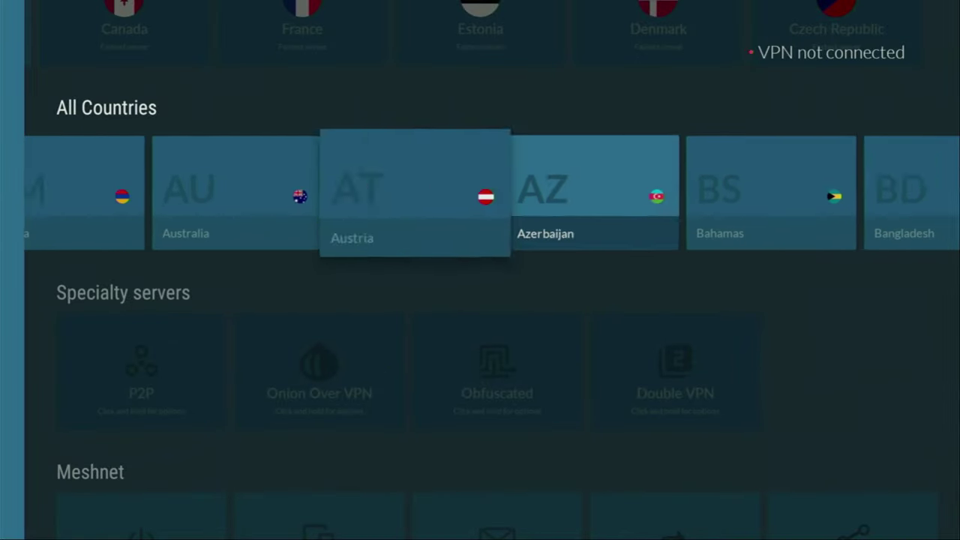
key(Right)
key(Right)
key(Right)
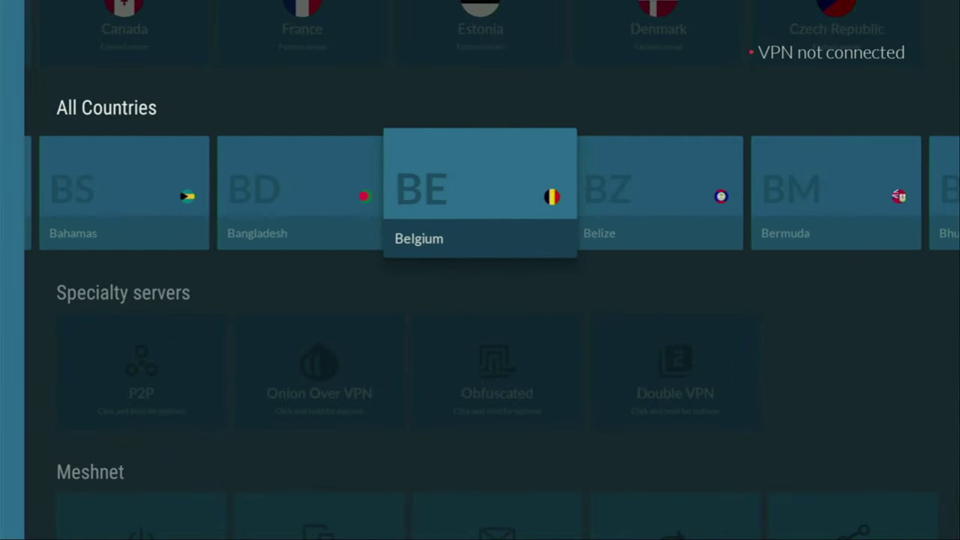
key(Right)
key(Right)
key(Right)
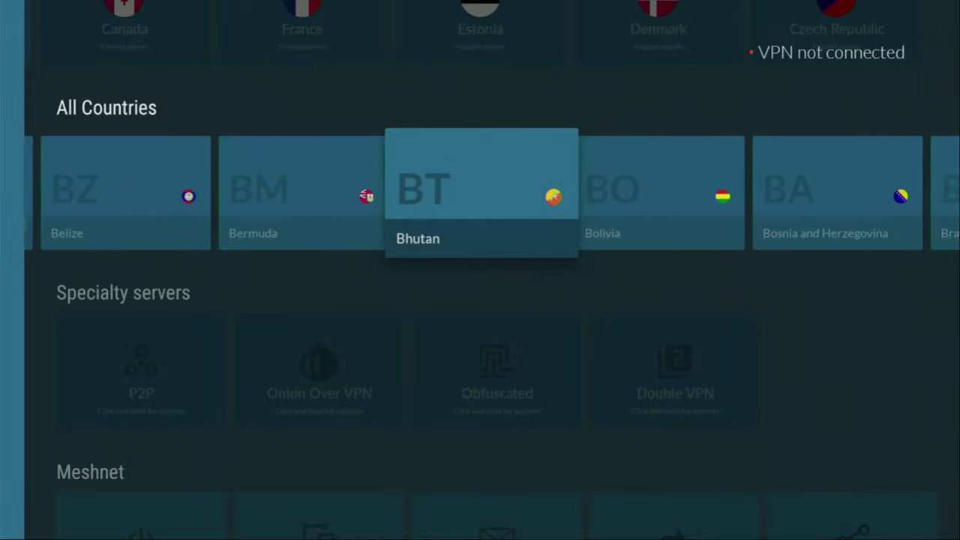
key(Right)
key(Right)
key(Right)
key(Right)
key(Right)
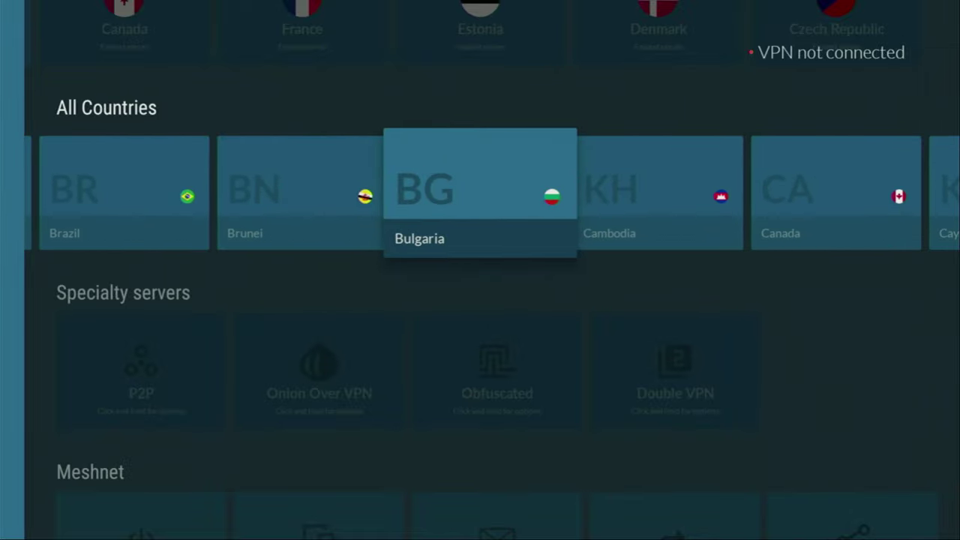
key(Right)
key(Right)
key(Return)
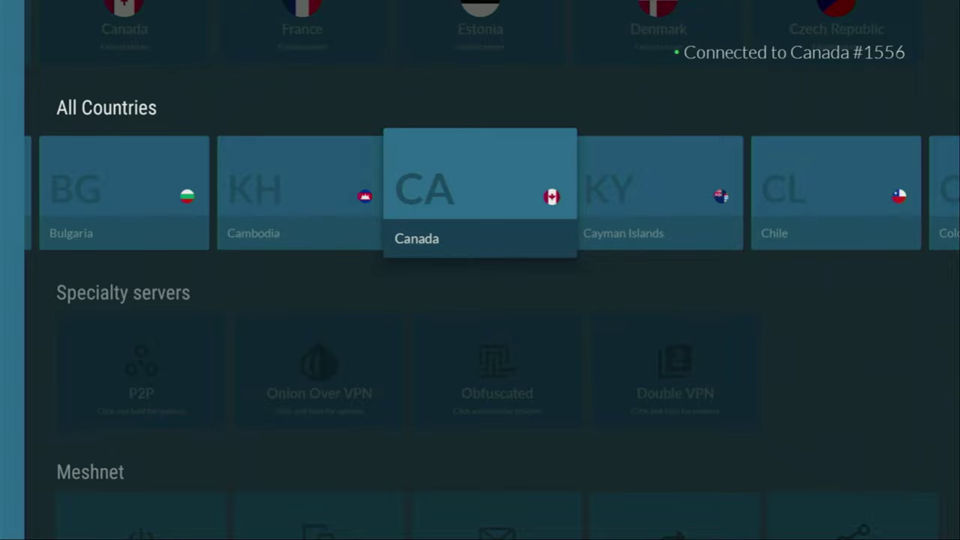
key(Up)
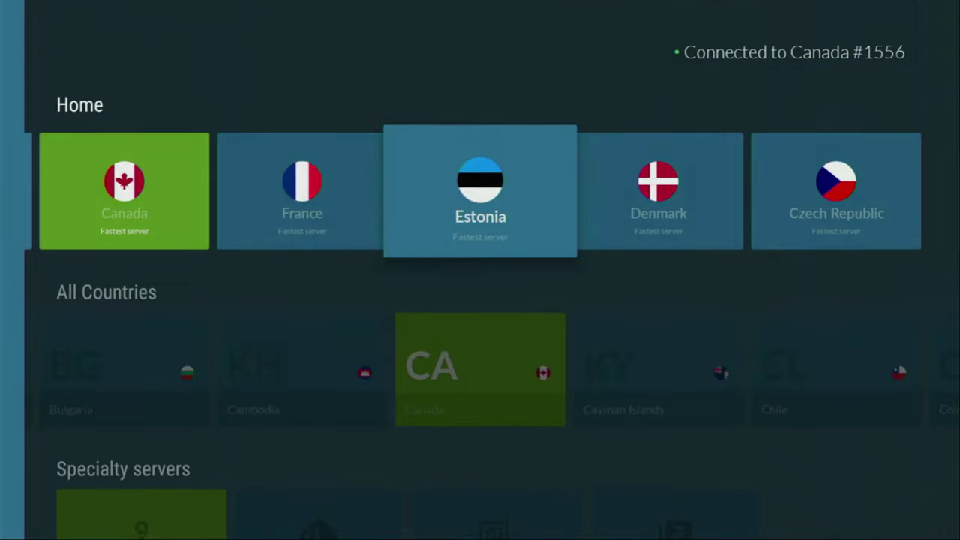
key(Left)
key(Left)
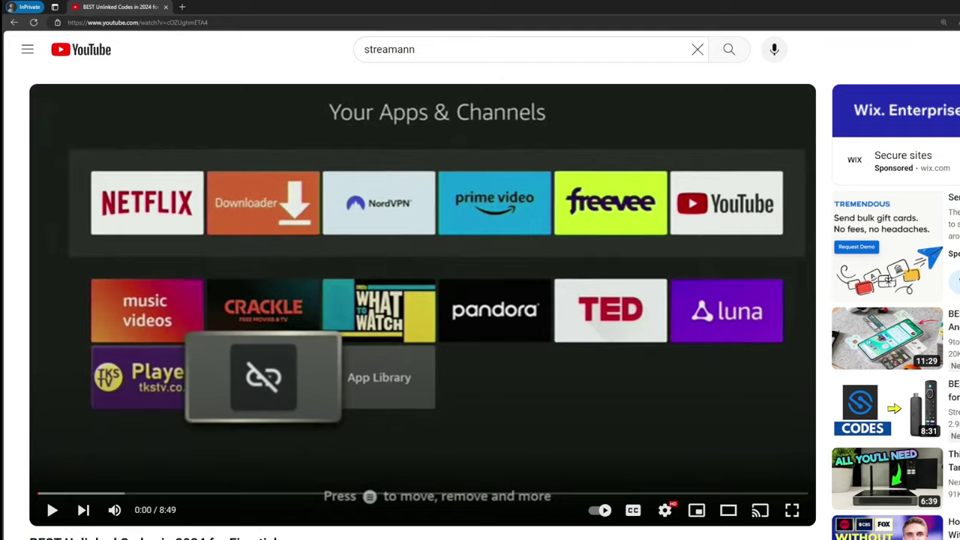
Step: Follow the topvpnoffer.com link in the pinned comment and highlight the '3 months extra' headline
scroll(345, 443, down, 5)
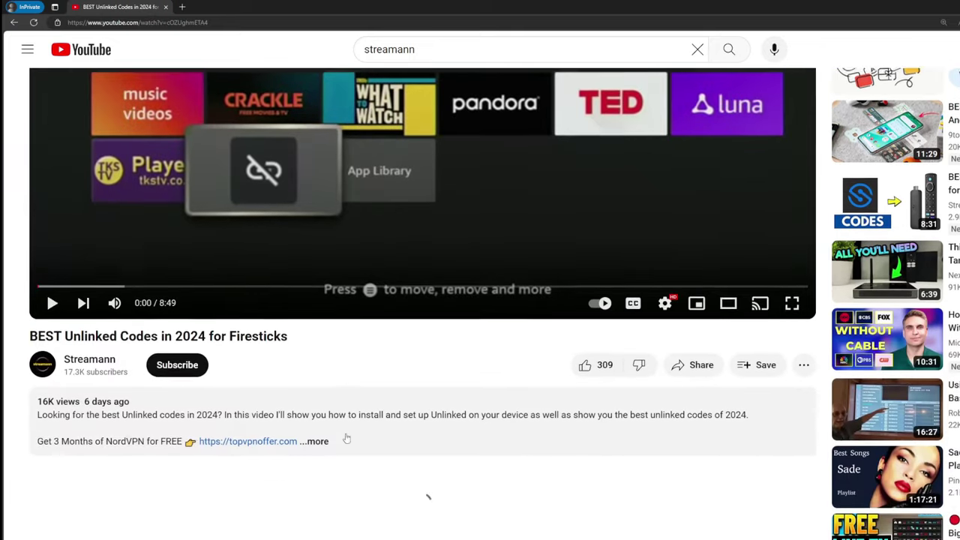
click(315, 297)
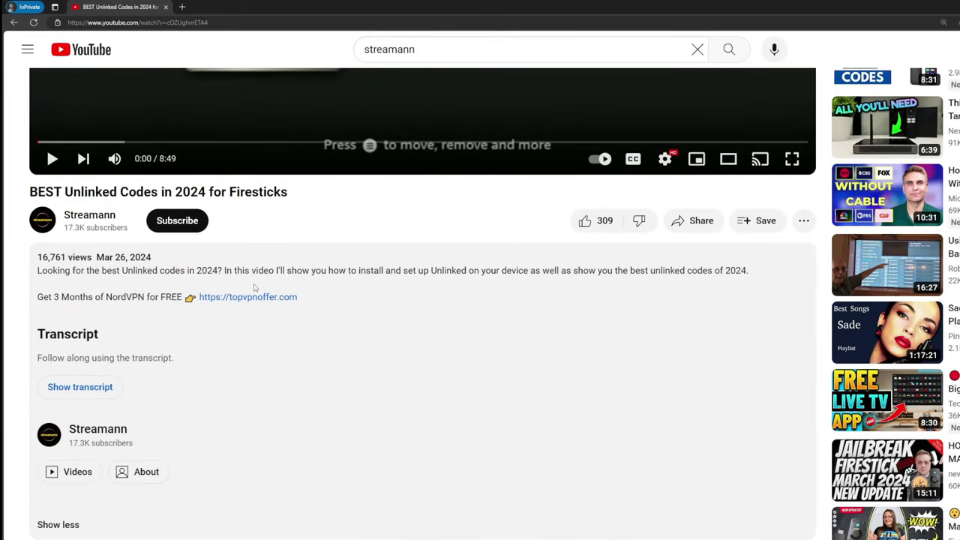
scroll(278, 298, down, 3)
drag(344, 422, 238, 420)
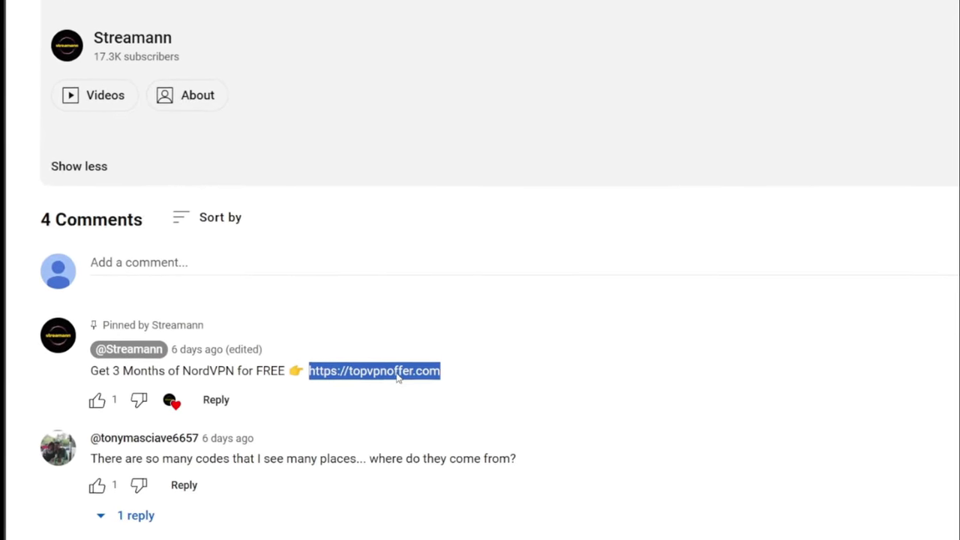
click(357, 395)
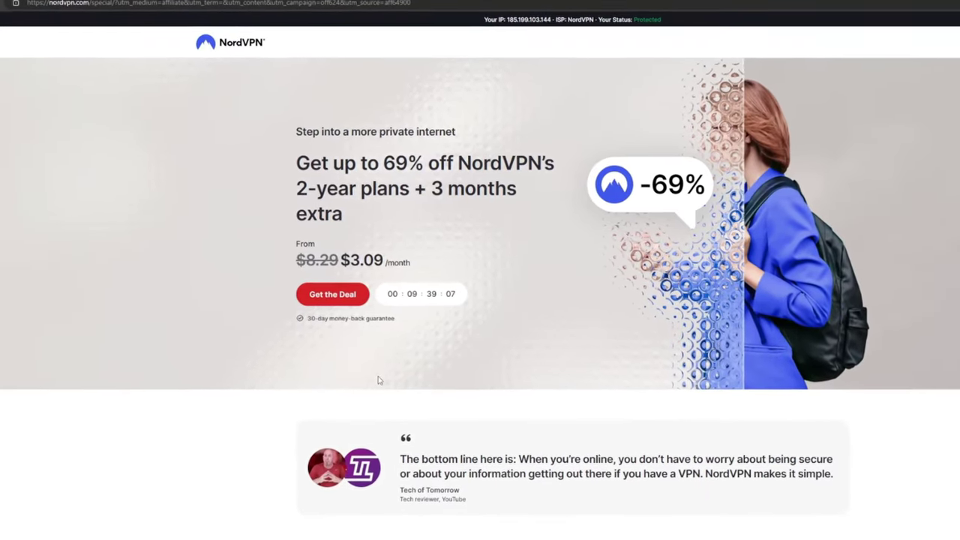
drag(429, 188, 529, 211)
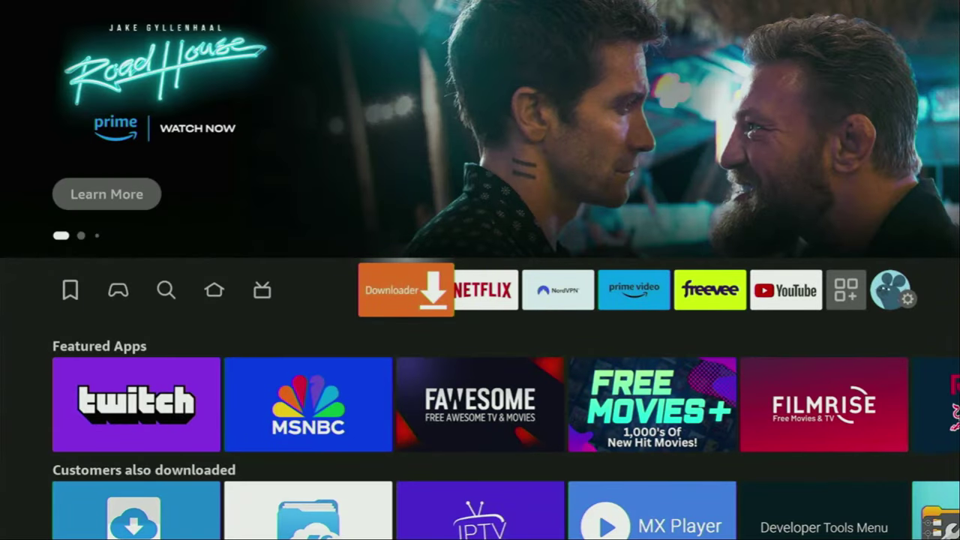
Step: Launch Downloader and select the URL field on its Home section
key(Return)
key(Up)
key(Up)
key(Up)
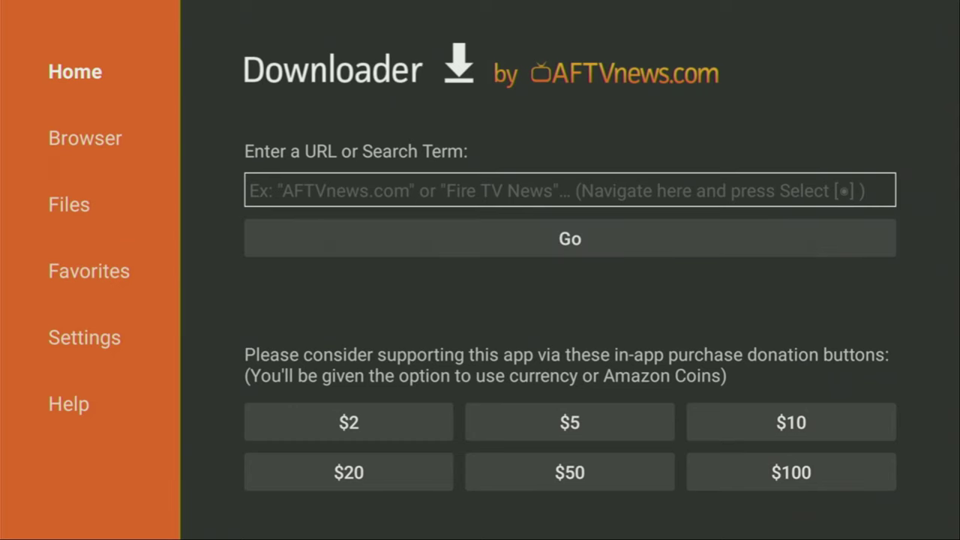
key(Right)
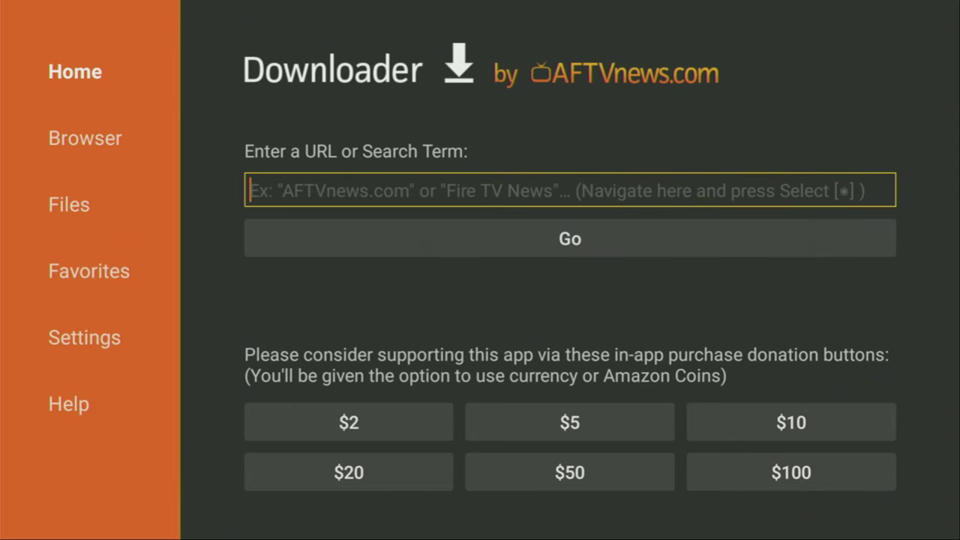
key(Return)
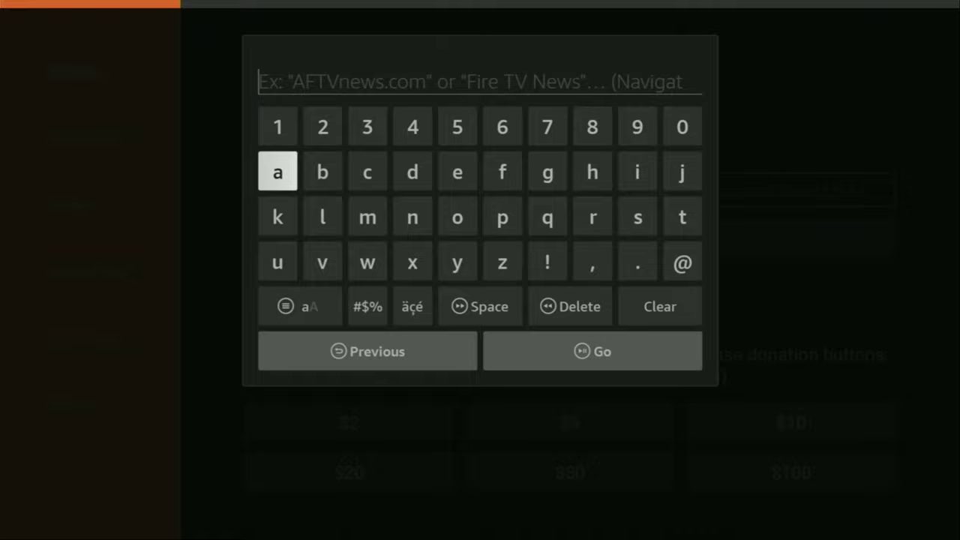
Step: Enter the code 545293 on the on-screen keyboard and move to submit it
key(Up)
key(Right)
key(Right)
key(Right)
key(Right)
key(Right)
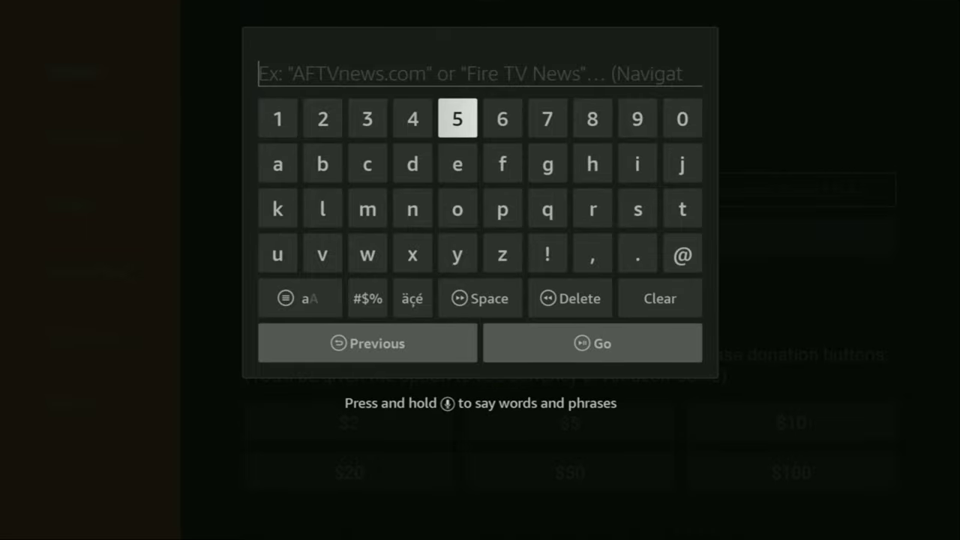
key(Return)
key(Left)
key(Return)
key(Right)
key(Return)
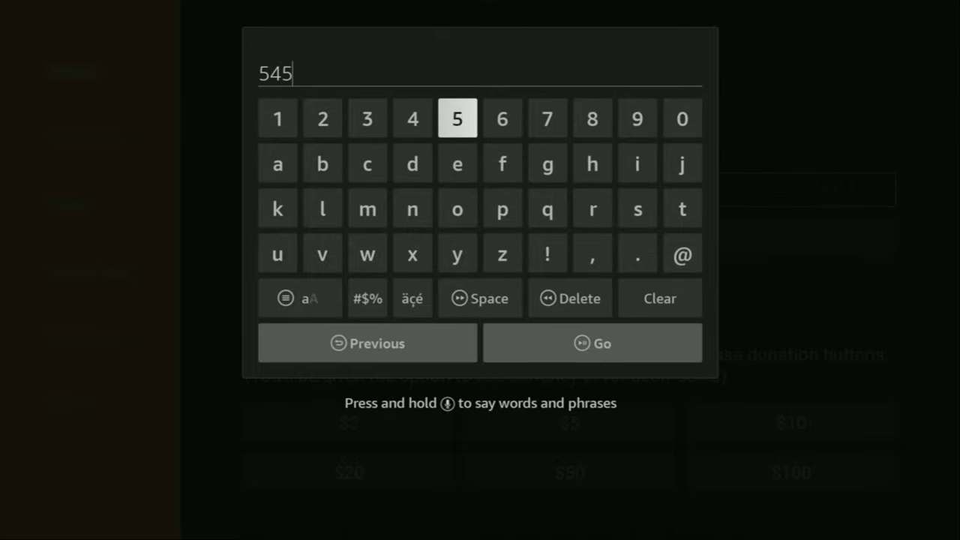
key(Left)
key(Left)
key(Left)
key(Return)
key(Right)
key(Right)
key(Right)
key(Right)
key(Right)
key(Right)
key(Right)
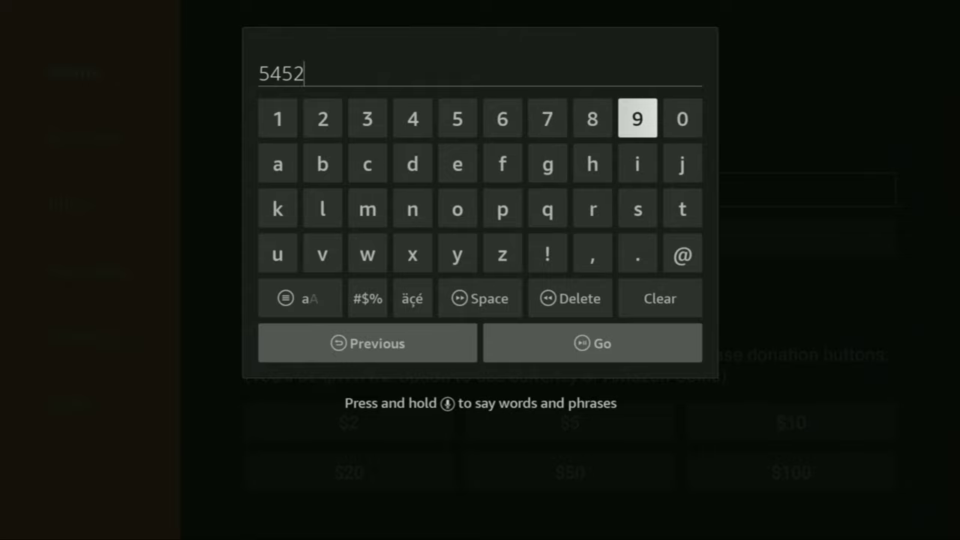
key(Return)
key(Right)
key(Right)
key(Right)
key(Right)
key(Return)
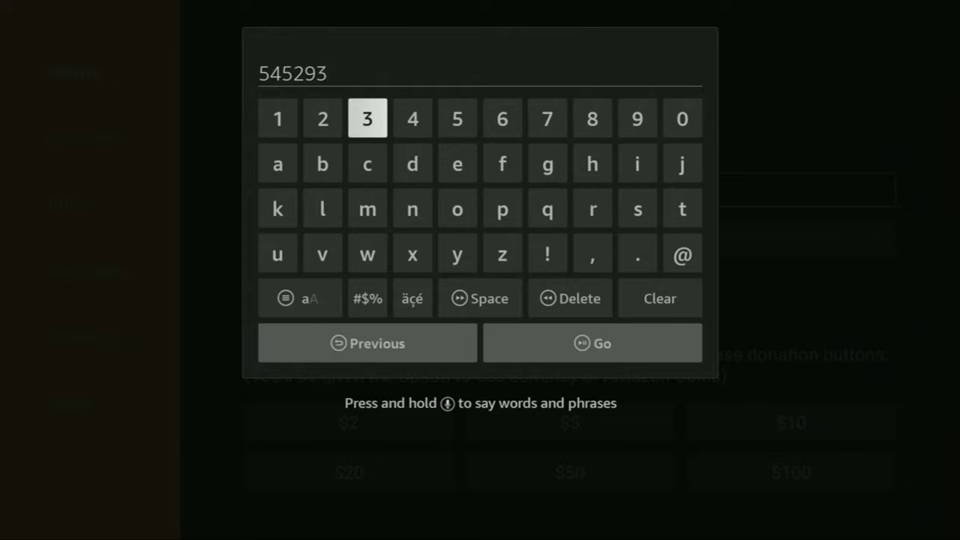
key(Down)
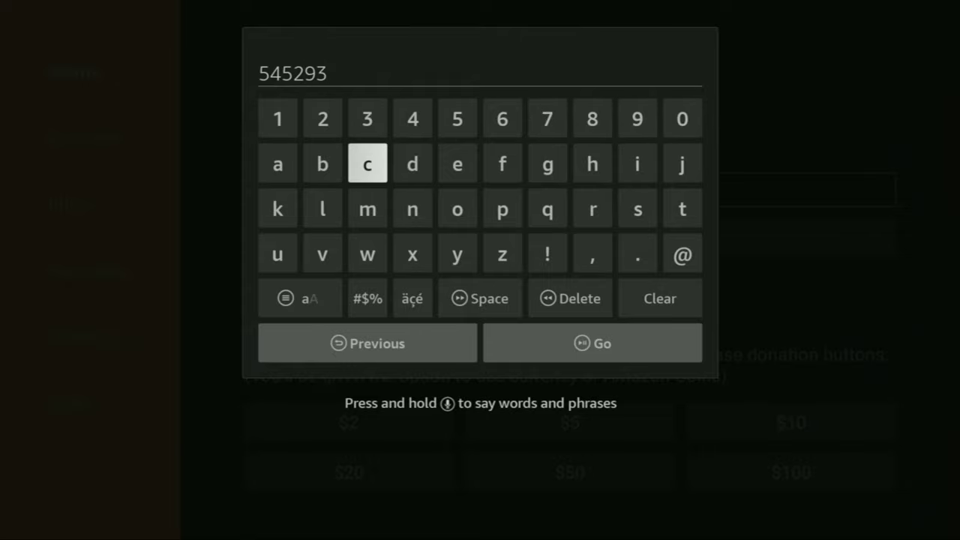
key(Down)
key(Down)
key(Down)
key(Down)
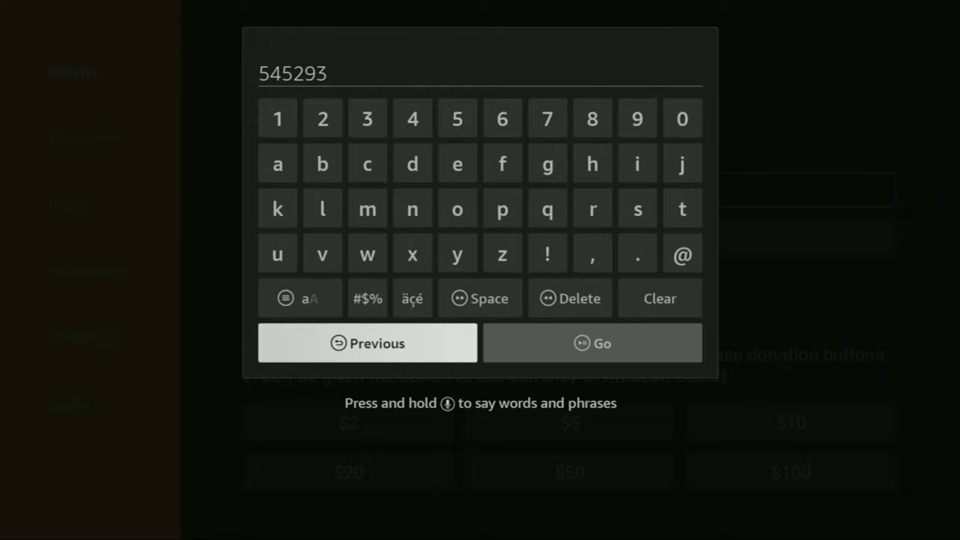
key(Up)
key(Up)
key(Up)
key(Up)
key(Up)
key(Down)
key(Down)
key(Down)
key(Down)
key(Down)
key(Right)
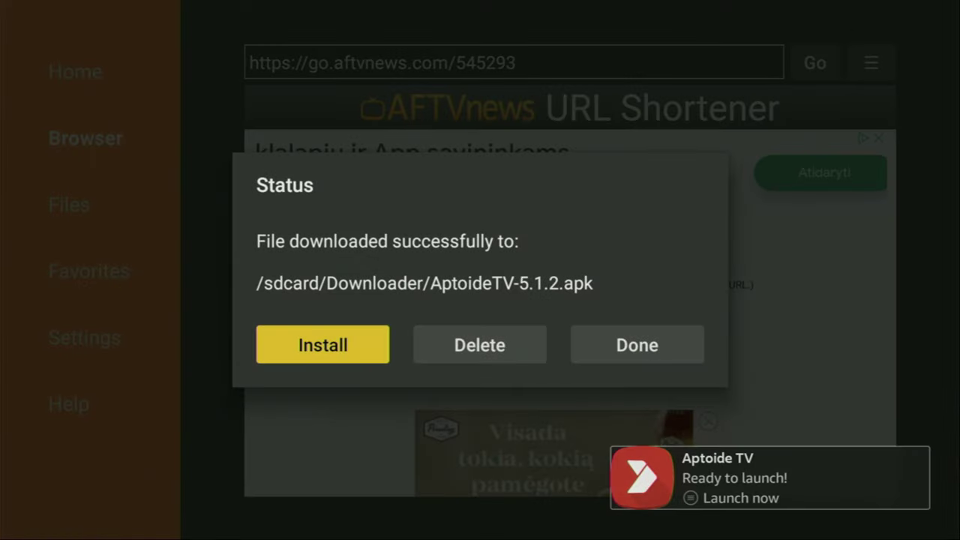
Step: Delete the downloaded AptoideTV-5.1.2.apk file and return to the Fire TV home screen
key(Right)
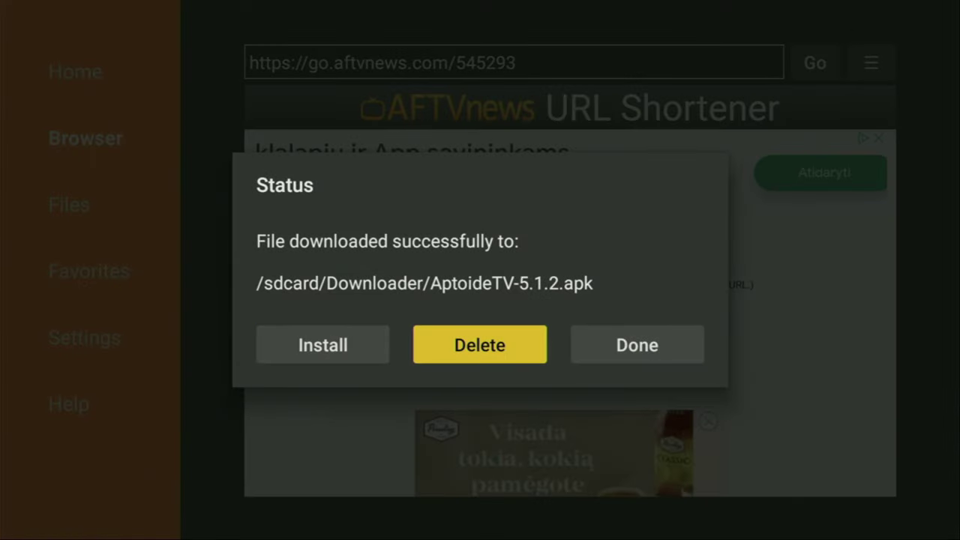
key(Return)
key(Left)
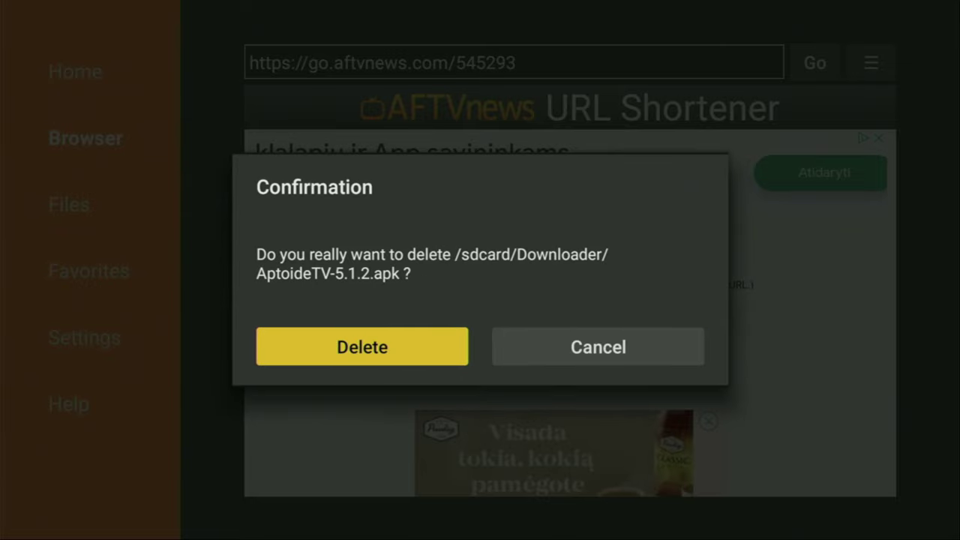
key(Return)
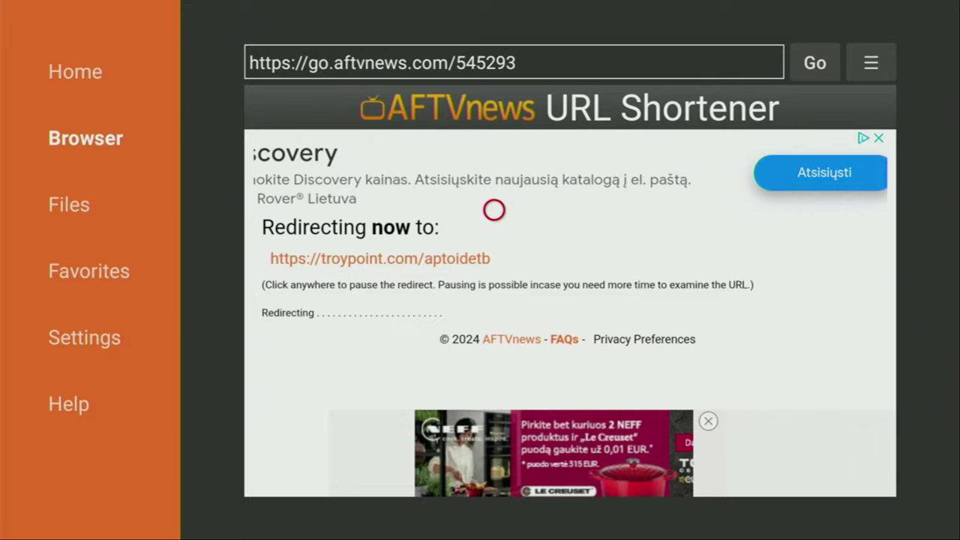
key(Home)
key(Right)
key(Right)
key(Right)
key(Right)
key(Right)
key(Right)
key(Right)
key(Right)
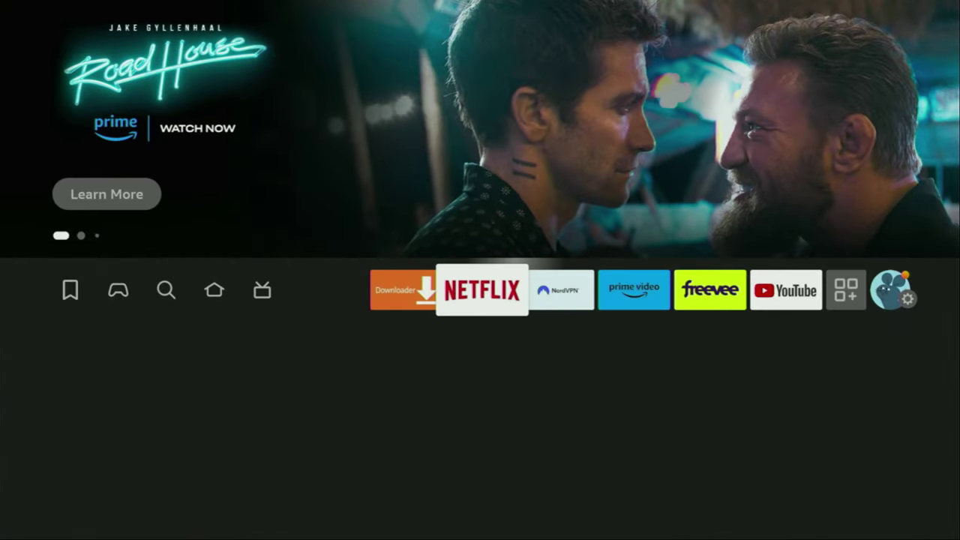
key(Right)
key(Down)
key(Down)
key(Down)
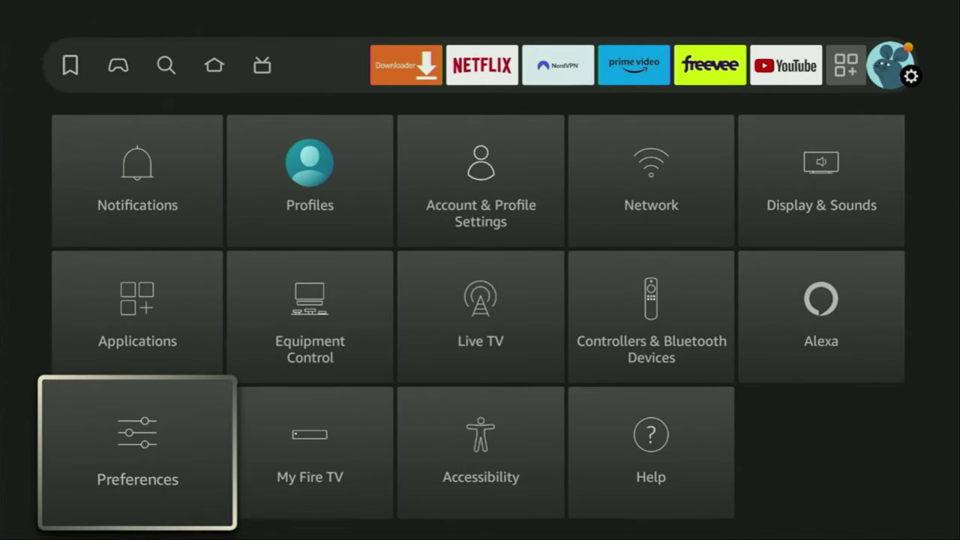
key(Right)
key(Return)
key(Return)
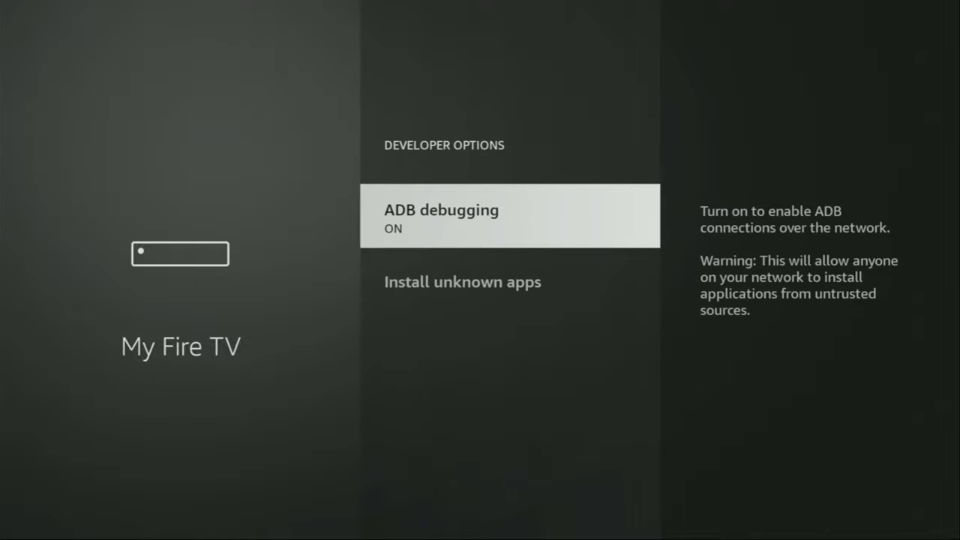
key(Down)
key(Return)
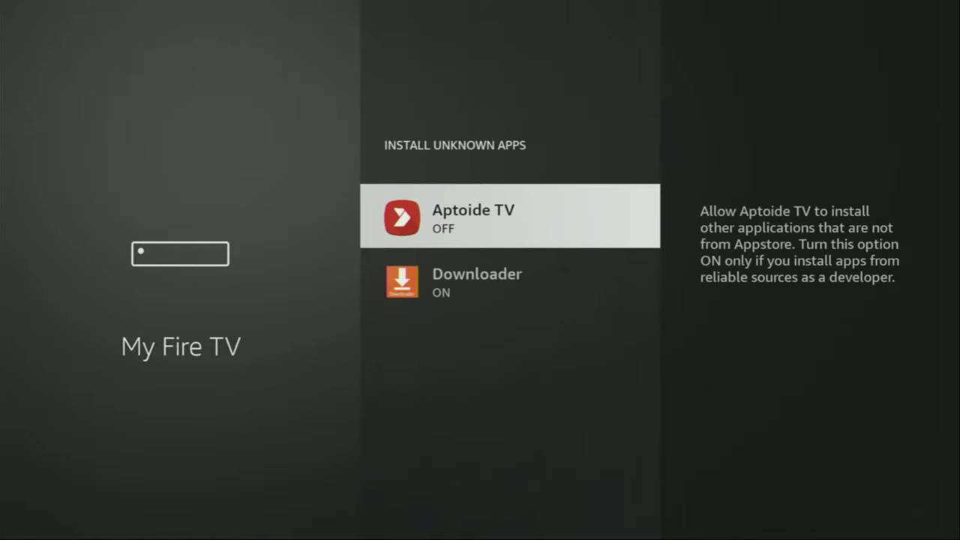
key(Return)
key(Home)
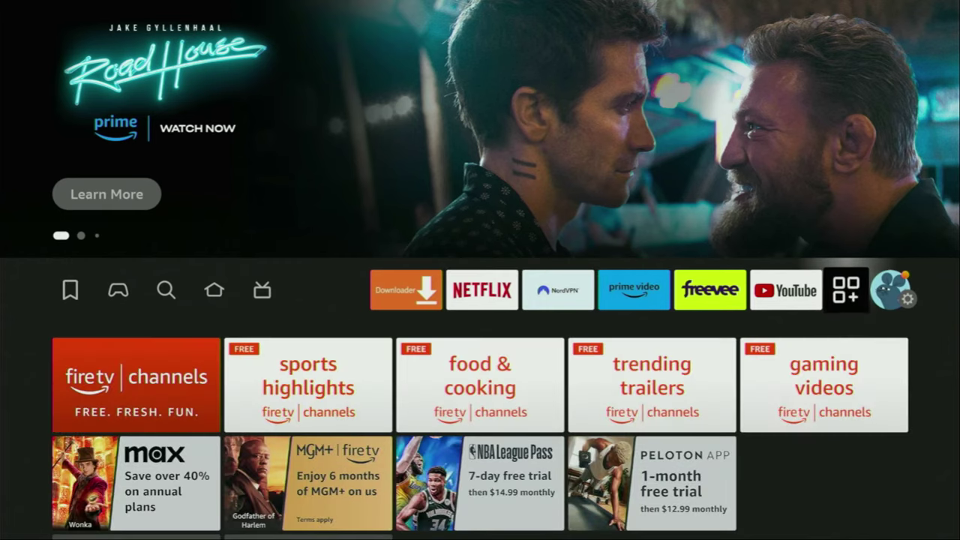
Step: Use Move to front so Aptoide TV sits first in Your Apps & Channels, ahead of Downloader
key(Return)
key(Right)
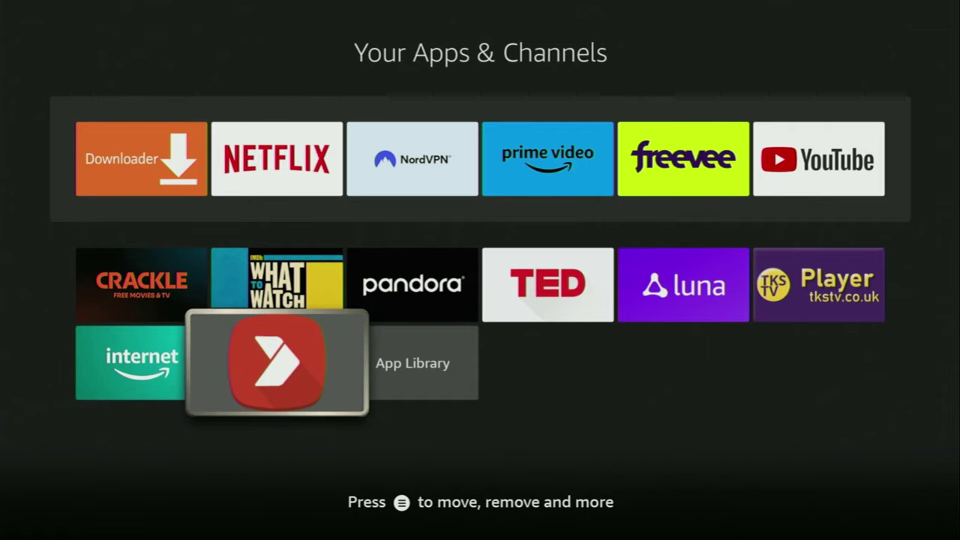
key(Menu)
key(Down)
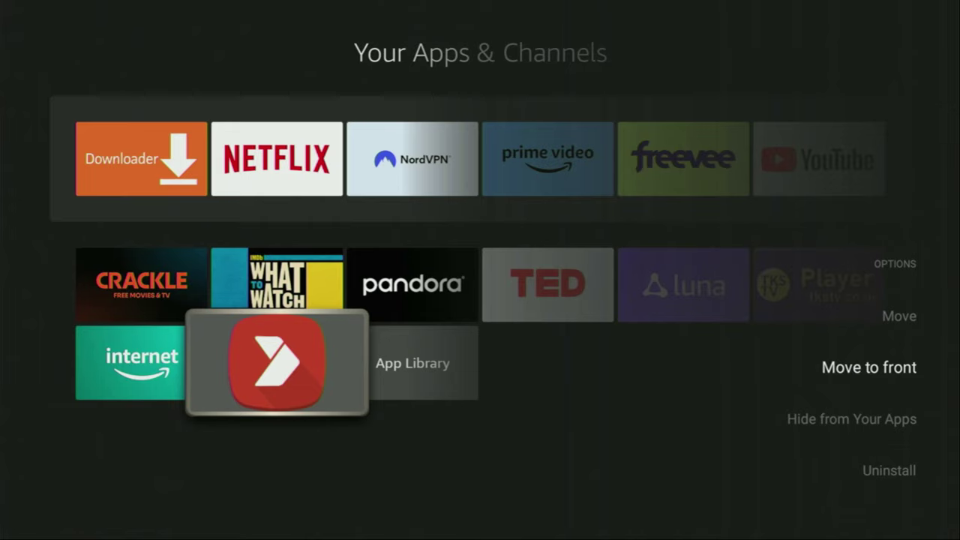
key(Return)
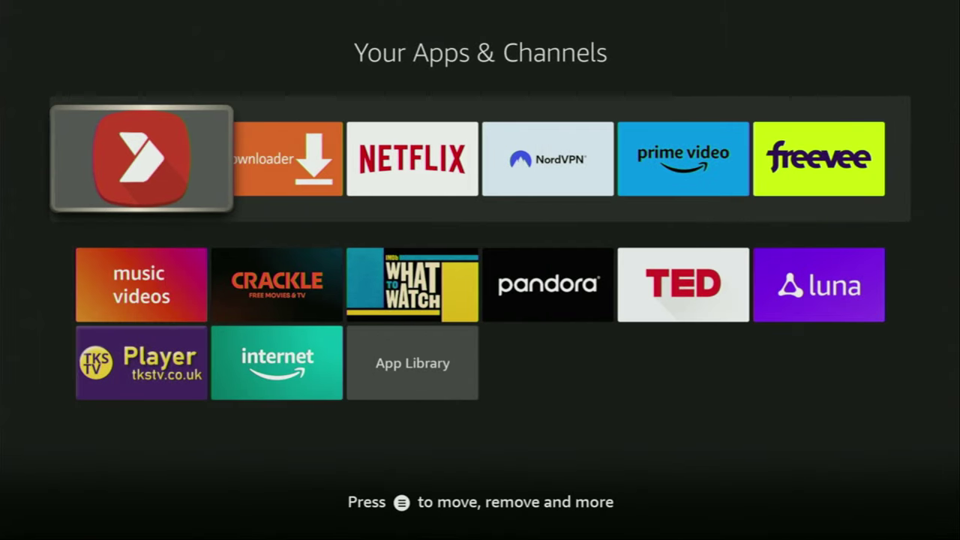
key(Down)
key(Up)
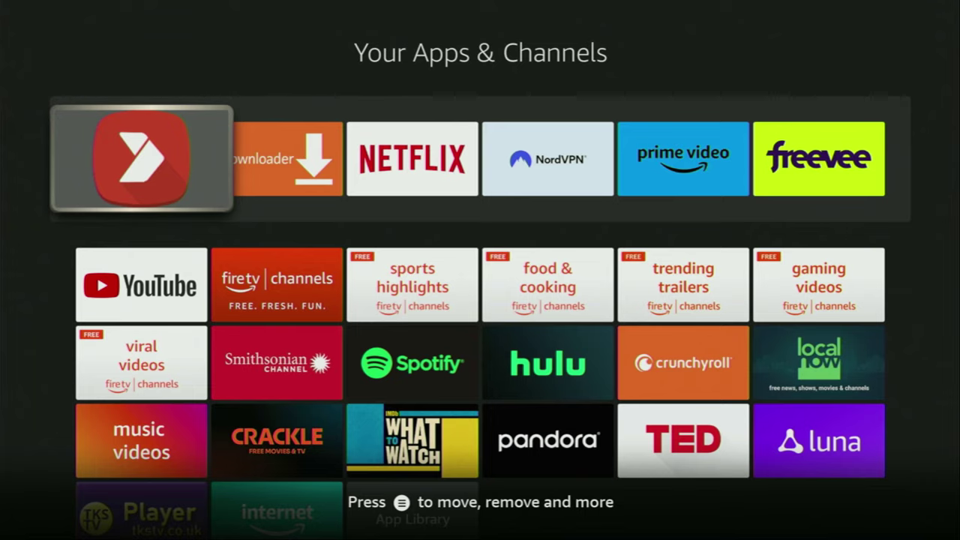
Step: Launch Aptoide TV, allow file access, and browse Top Apps, New Arrivals and Free Games to Applications
key(Return)
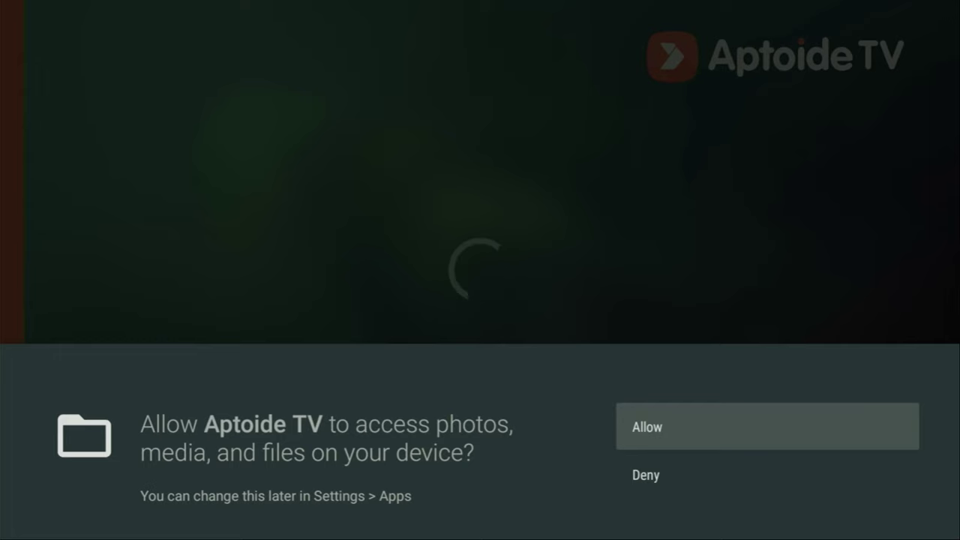
key(Return)
key(Right)
key(Right)
key(Right)
key(Right)
key(Right)
key(Right)
key(Right)
key(Right)
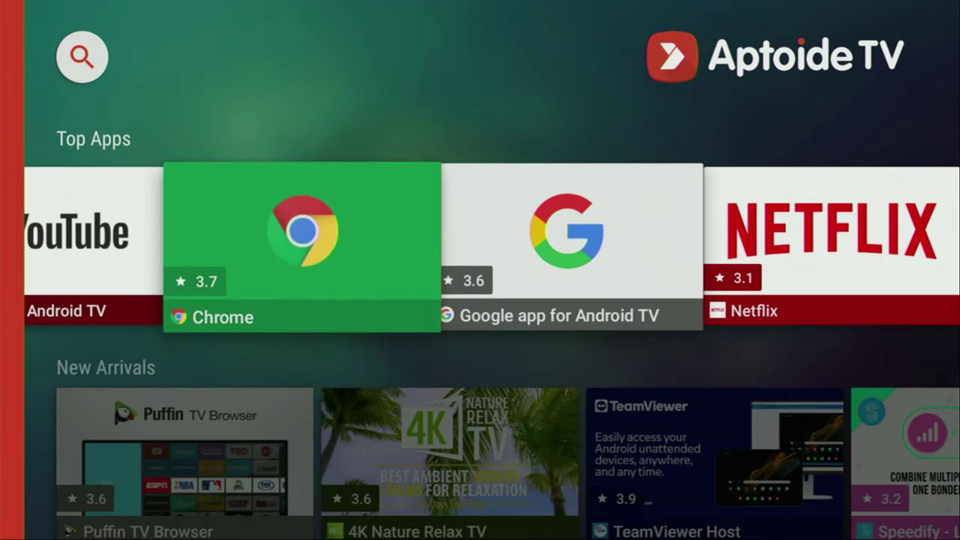
key(Right)
key(Right)
key(Right)
key(Right)
key(Right)
key(Right)
key(Right)
key(Right)
key(Right)
key(Right)
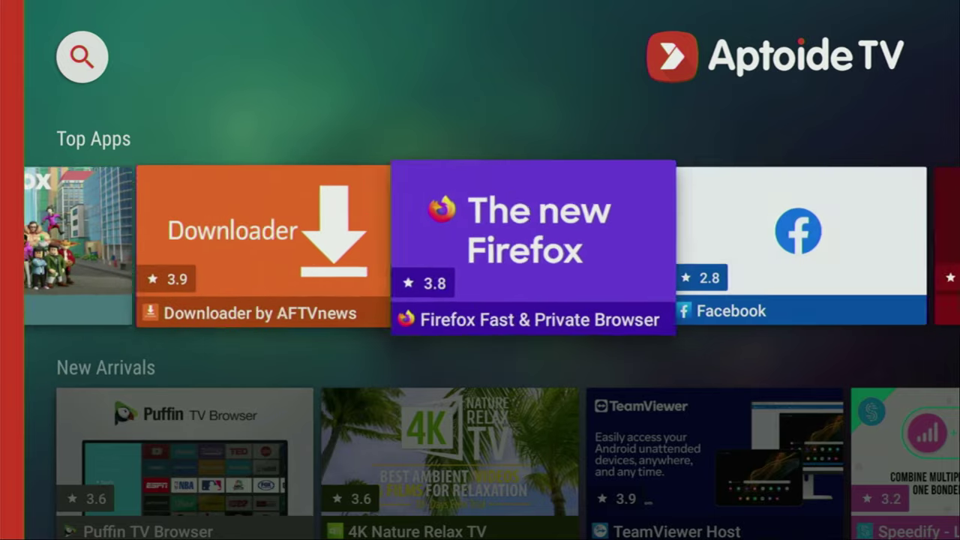
key(Right)
key(Right)
key(Right)
key(Right)
key(Right)
key(Right)
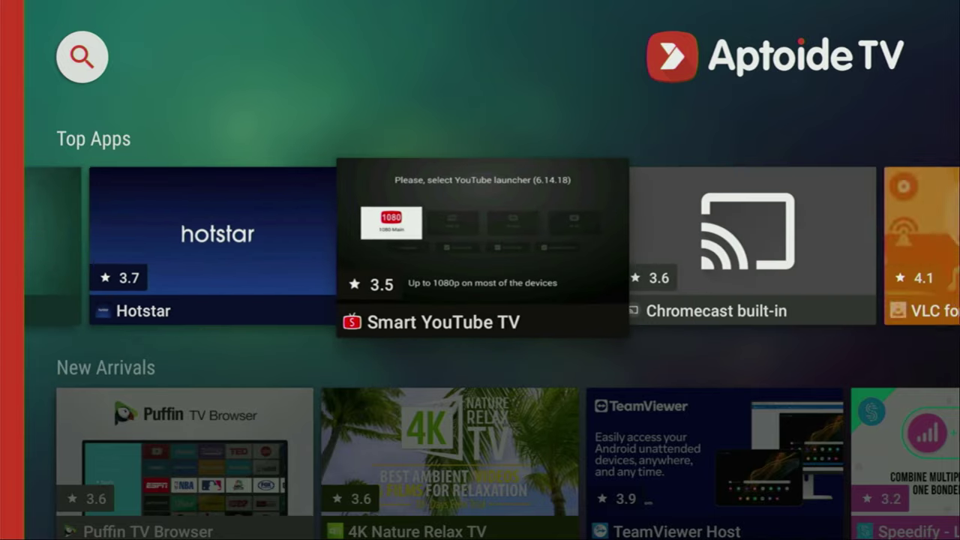
key(Down)
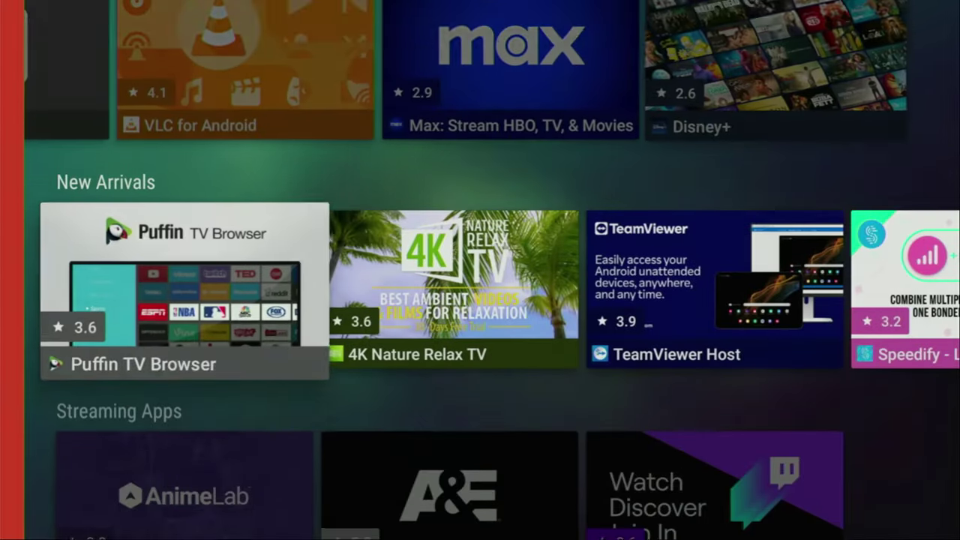
key(Right)
key(Right)
key(Right)
key(Right)
key(Down)
key(Down)
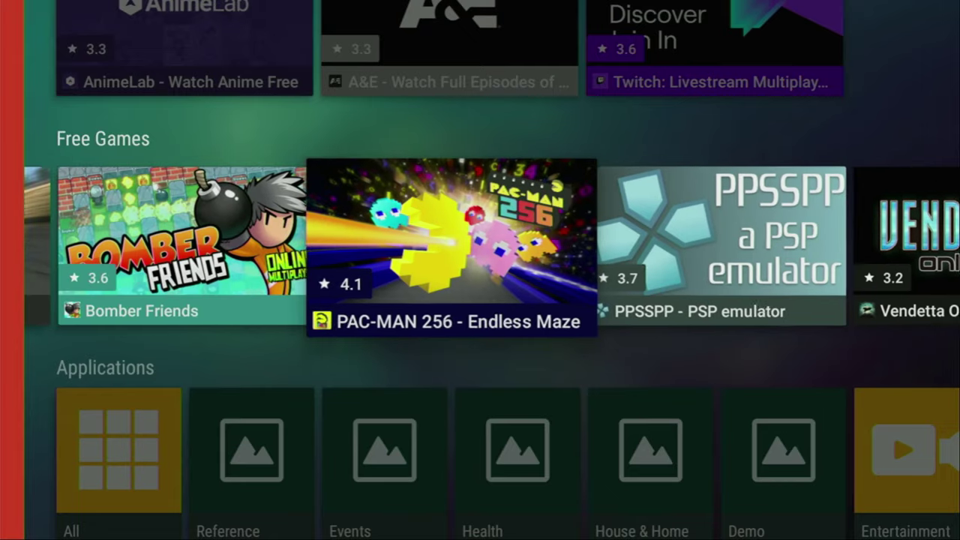
key(Left)
key(Left)
key(Down)
key(Up)
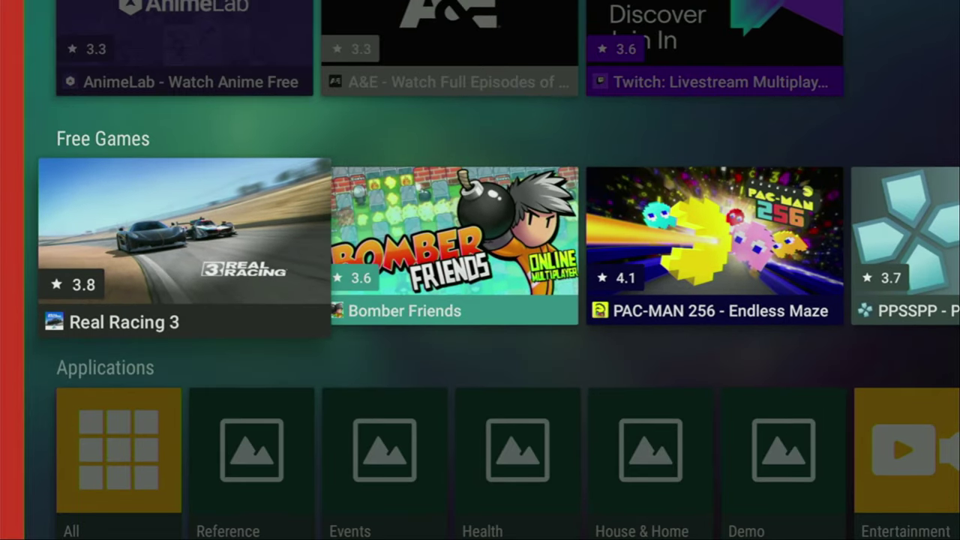
key(Down)
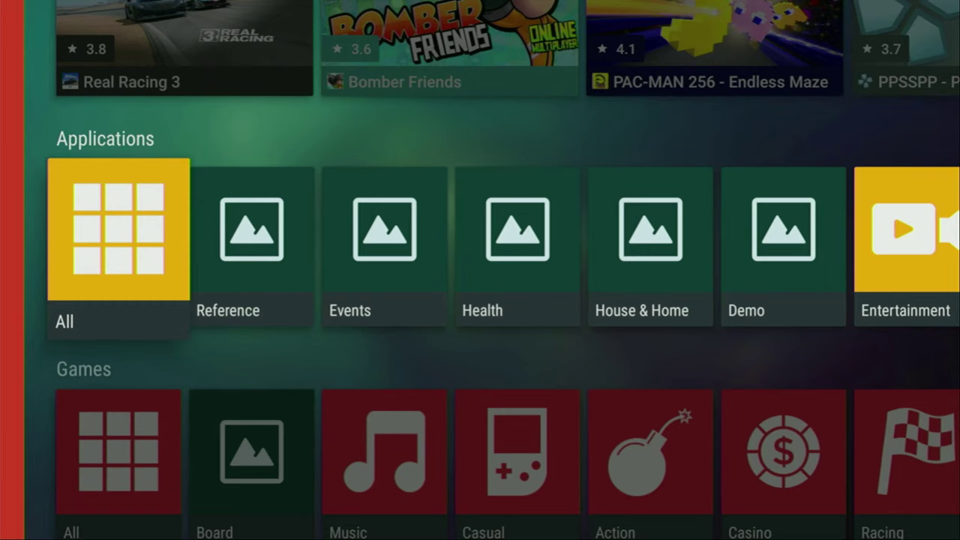
Step: Browse the Applications categories from Entertainment through Social, Sports and Productivity to Finance
key(Right)
key(Right)
key(Right)
key(Right)
key(Right)
key(Right)
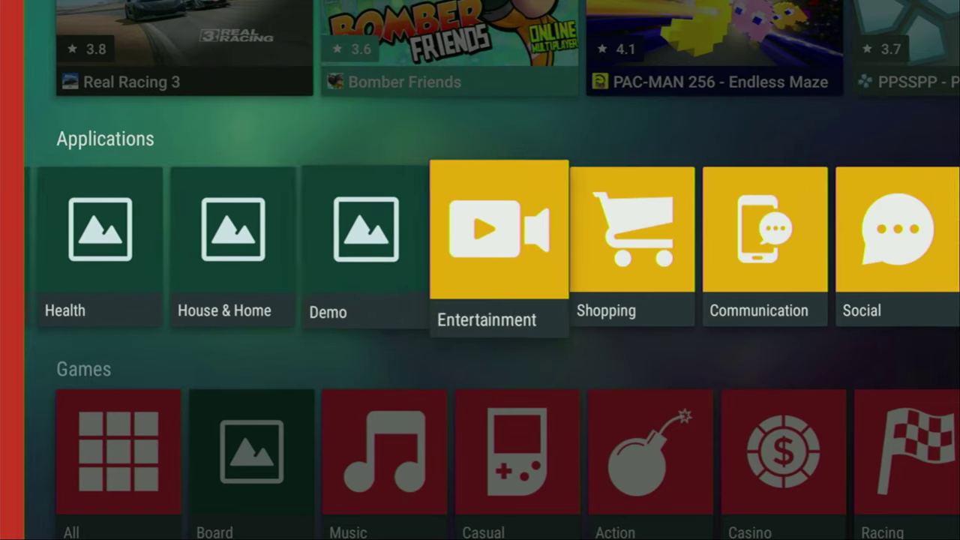
key(Right)
key(Right)
key(Right)
key(Right)
key(Right)
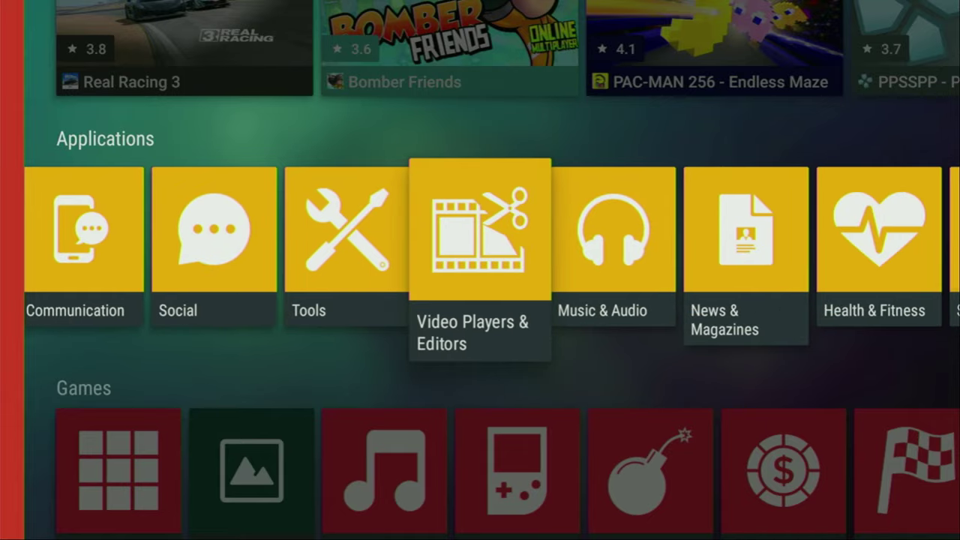
key(Right)
key(Right)
key(Right)
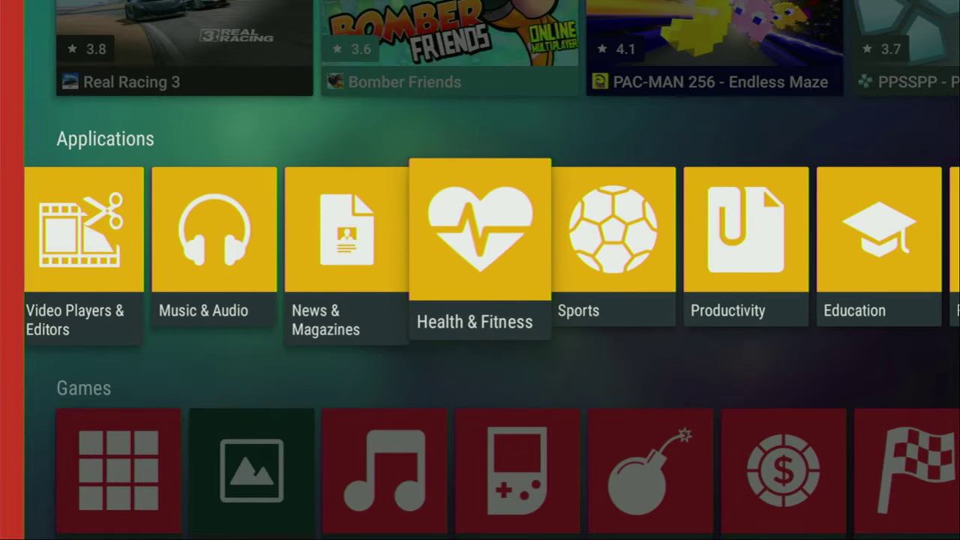
key(Right)
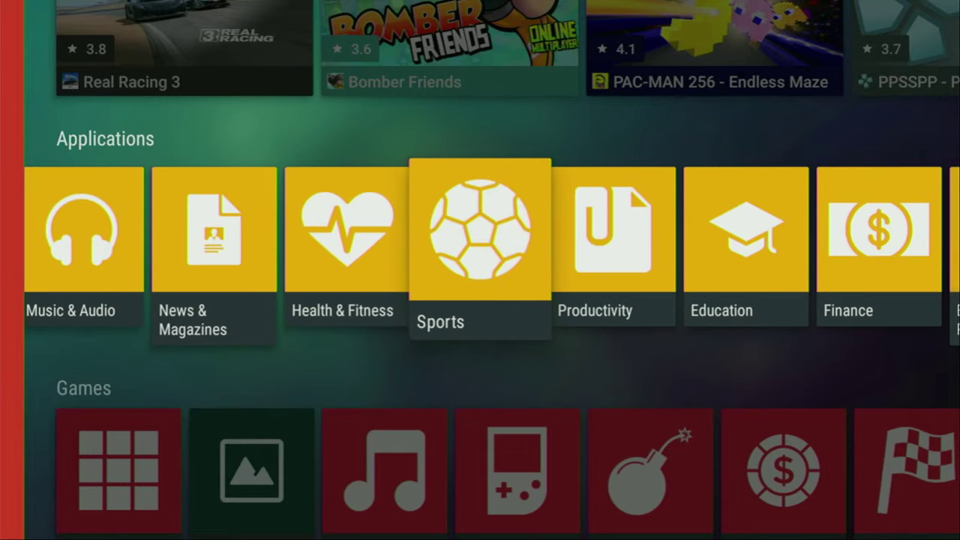
key(Right)
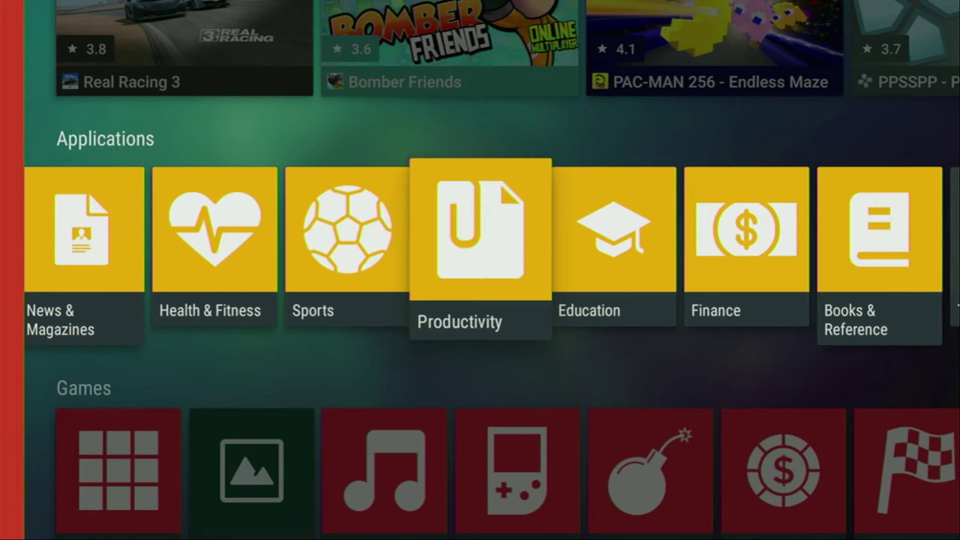
key(Right)
key(Right)
key(Right)
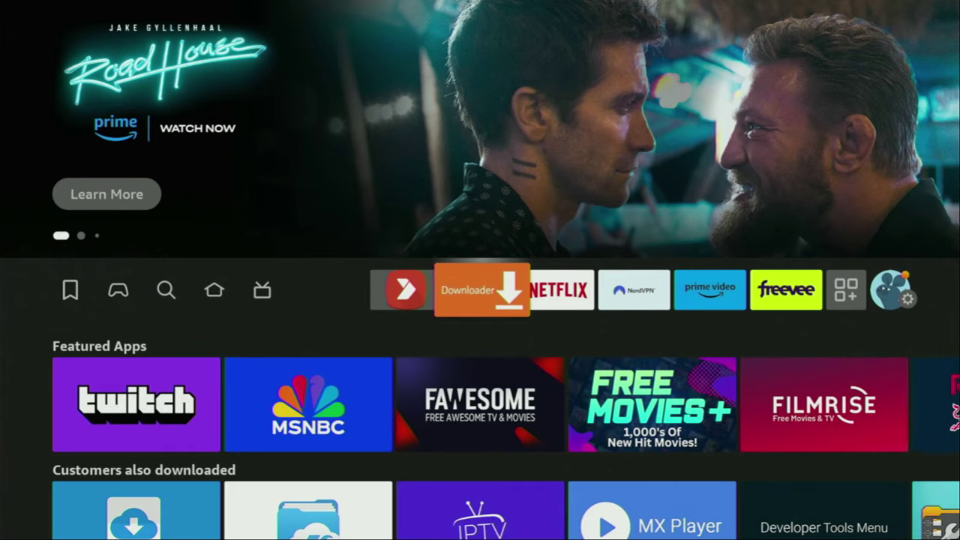
Step: Open Downloader's home page and clear the old code 545293 from the URL field
key(Return)
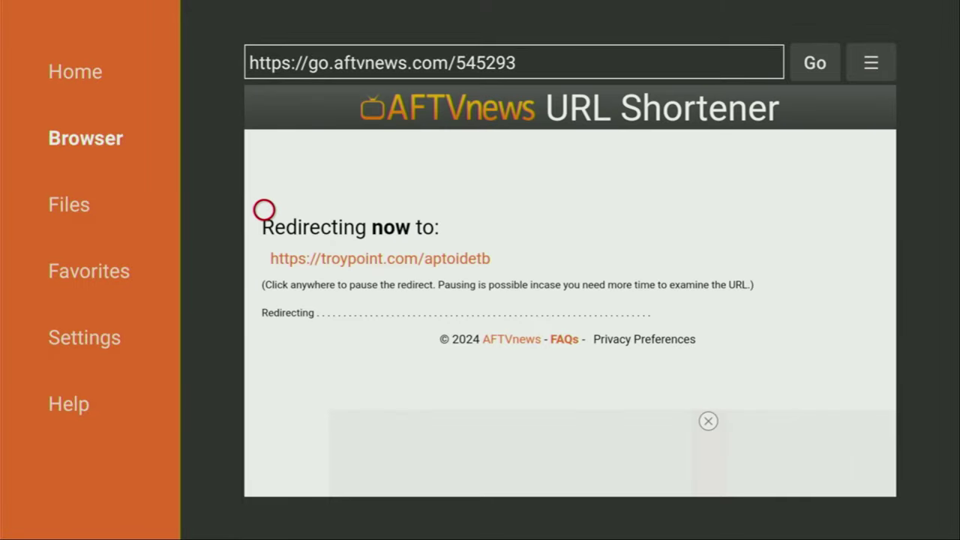
key(Escape)
key(Return)
key(Return)
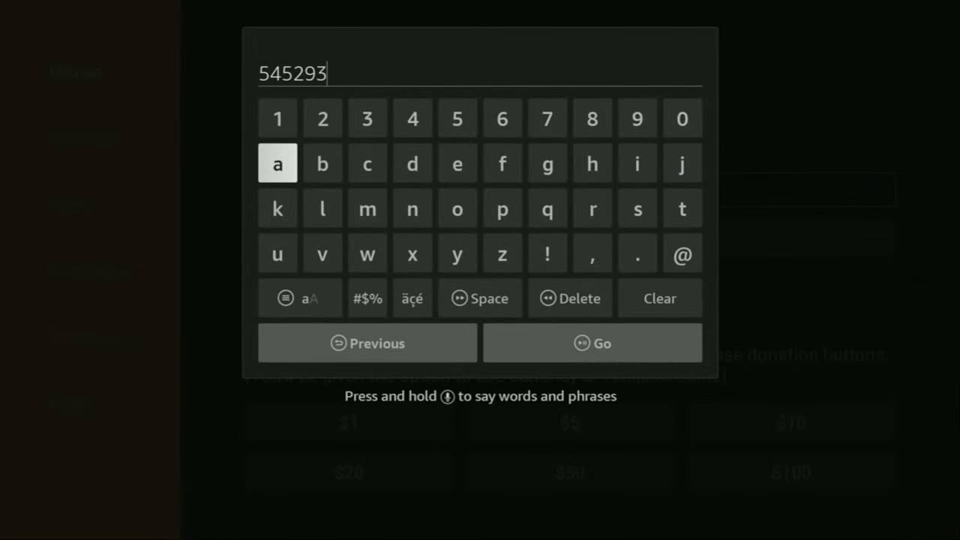
key(Down)
key(Down)
key(Right)
key(Right)
key(Right)
key(Right)
key(Right)
key(Down)
key(Right)
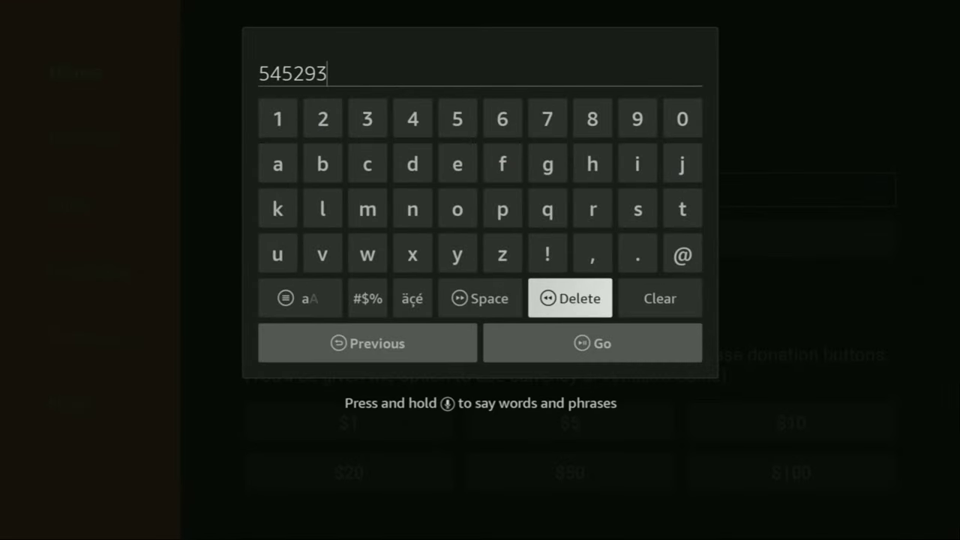
key(Right)
key(Return)
Step: Enter the new code 549628 on the on-screen keyboard and move to Go
key(Up)
key(Up)
key(Up)
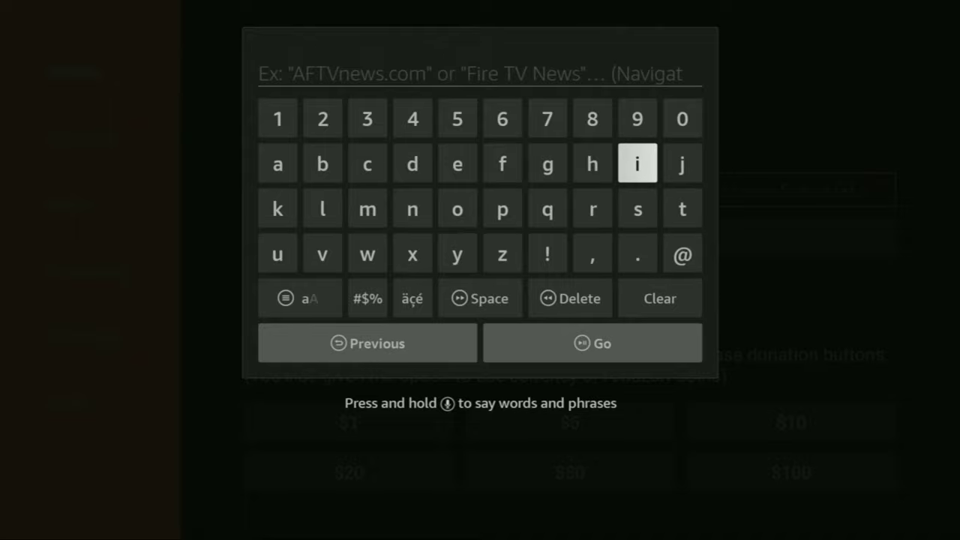
key(Left)
key(Left)
key(Left)
key(Up)
key(Return)
key(Left)
key(Return)
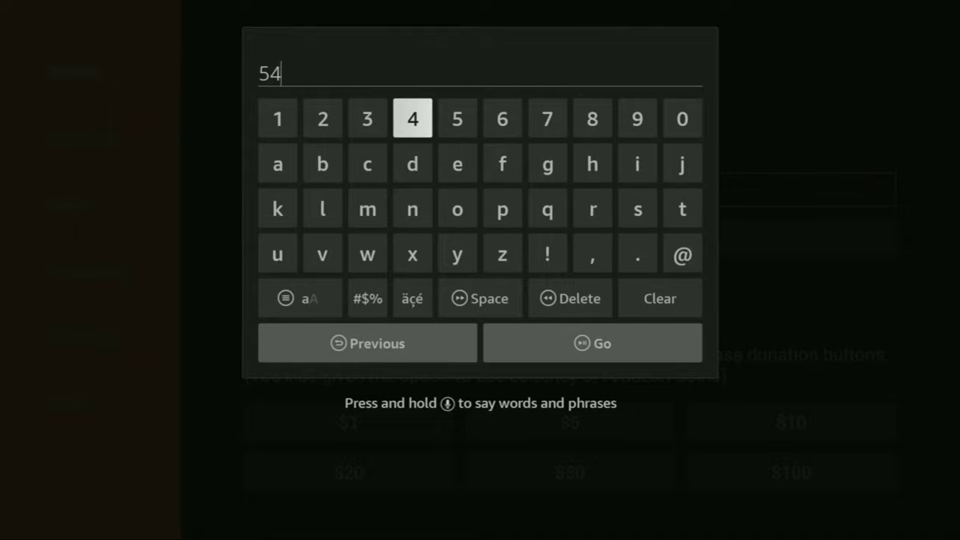
key(Right)
key(Right)
key(Right)
key(Right)
key(Right)
key(Return)
key(Left)
key(Left)
key(Left)
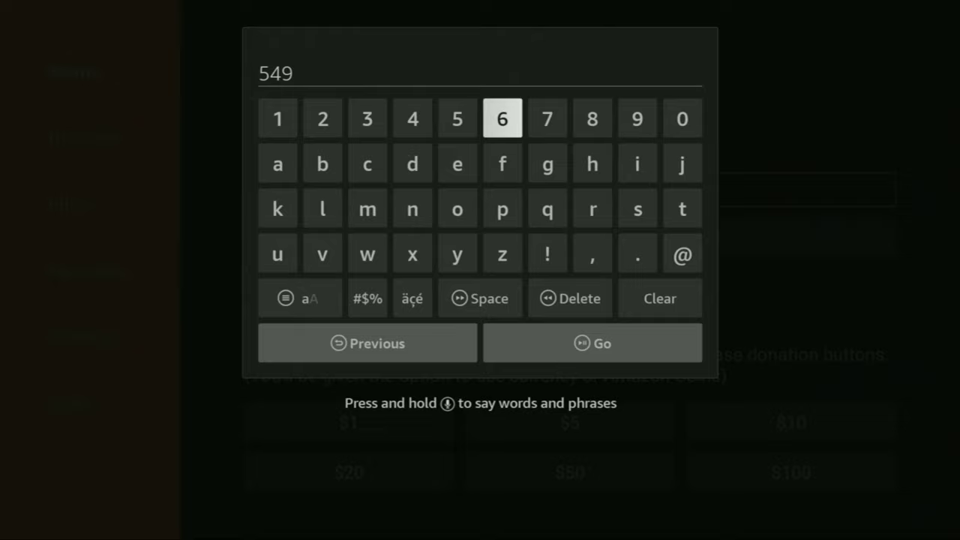
key(Return)
key(Left)
key(Left)
key(Left)
key(Left)
key(Return)
key(Right)
key(Right)
key(Right)
key(Right)
key(Right)
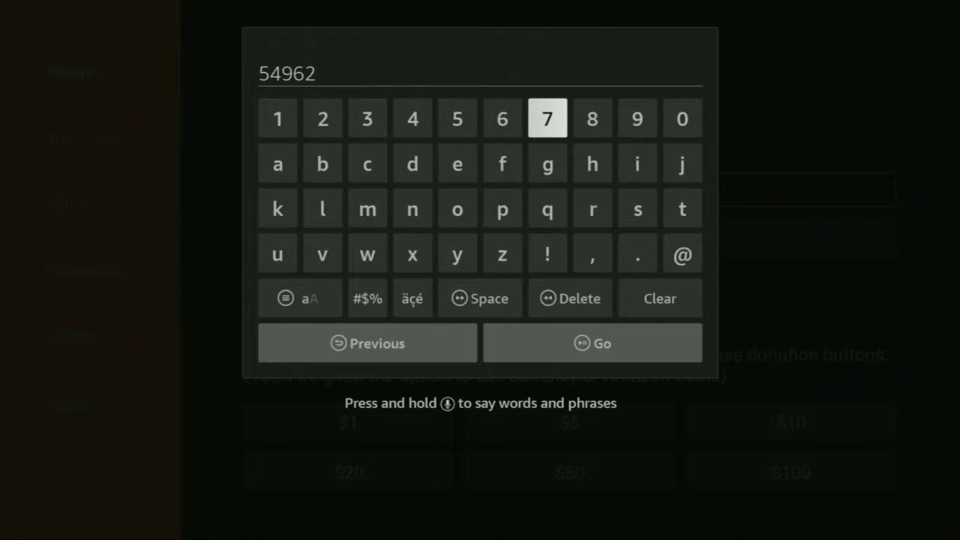
key(Right)
key(Return)
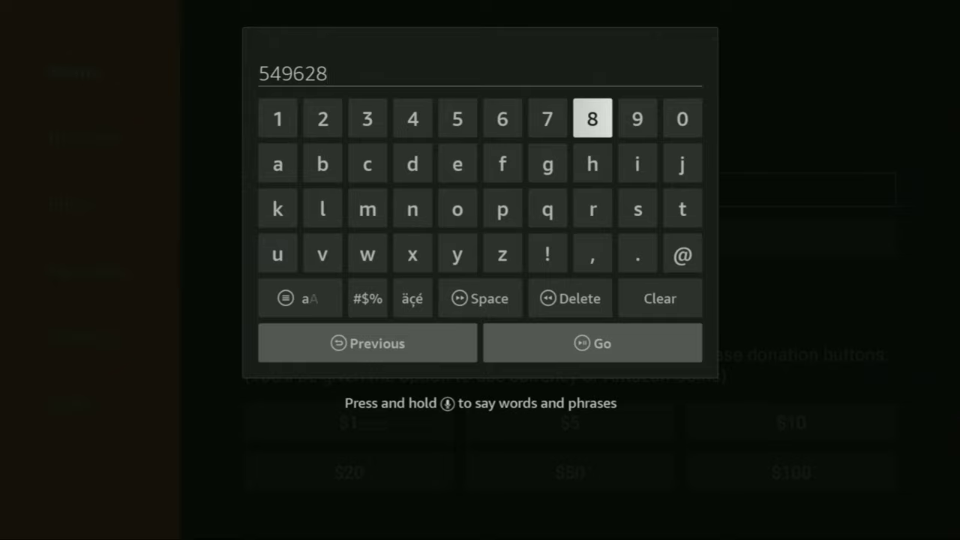
key(Down)
key(Down)
key(Down)
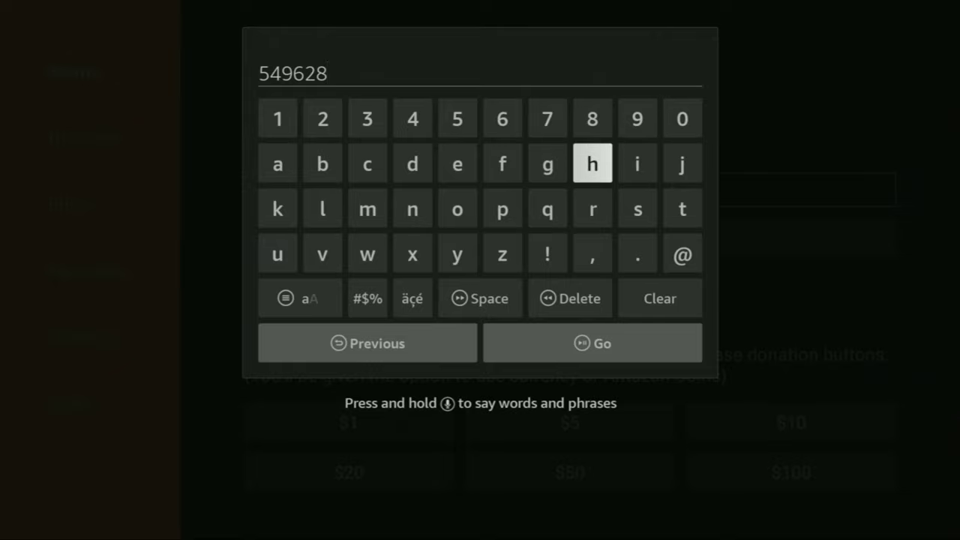
key(Down)
key(Down)
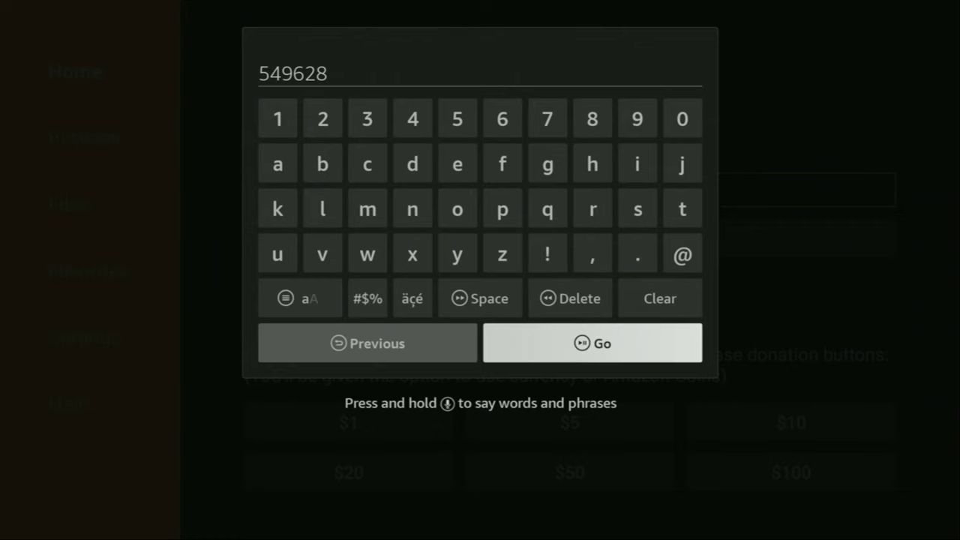
key(Return)
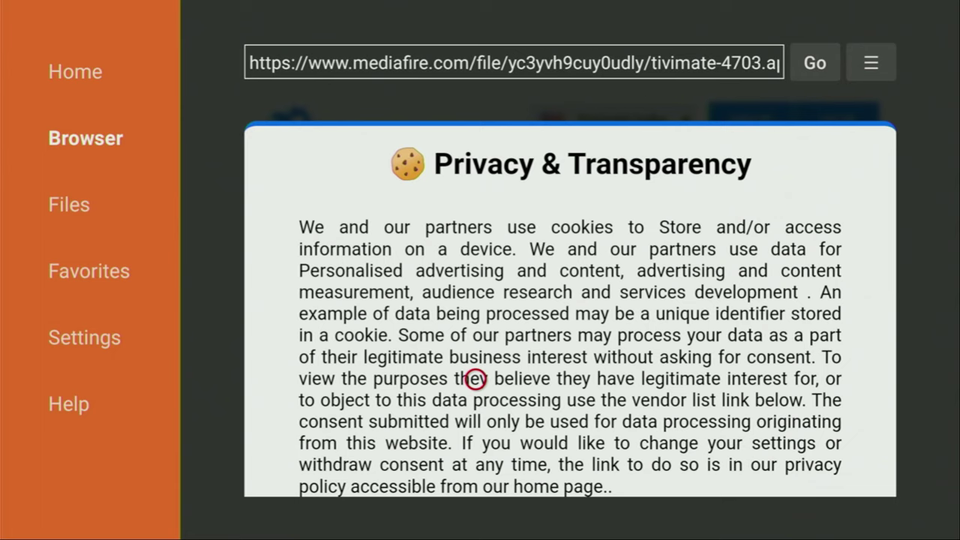
key(Menu)
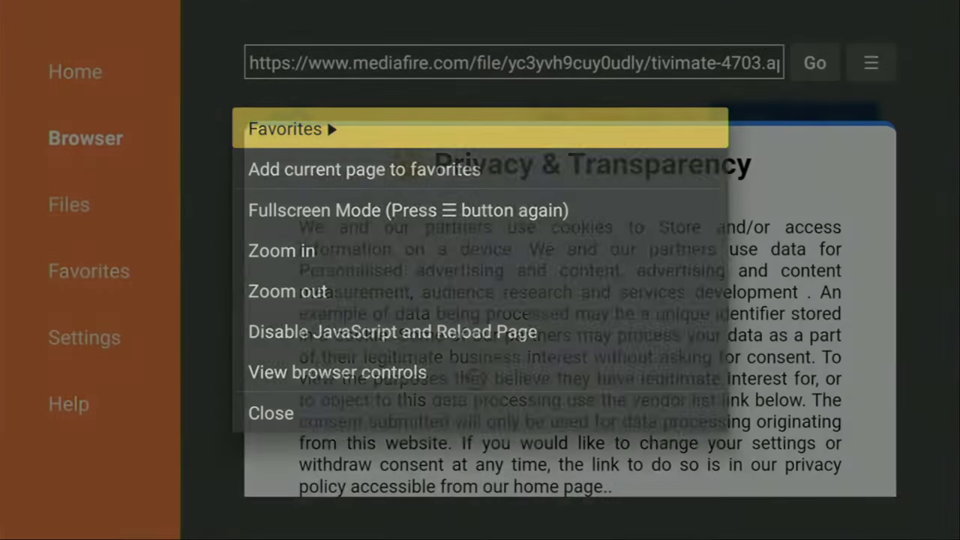
key(Down)
key(Down)
key(Down)
key(Down)
key(Down)
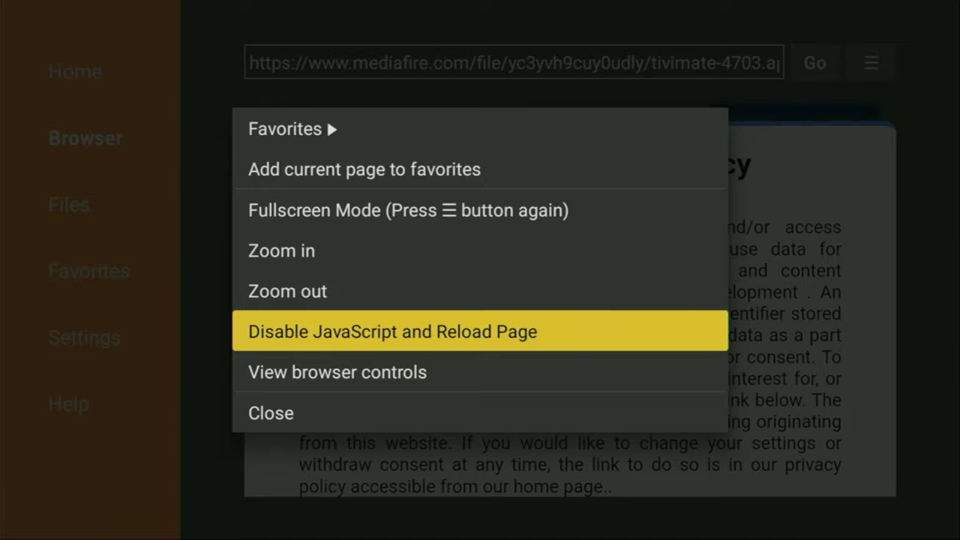
key(Return)
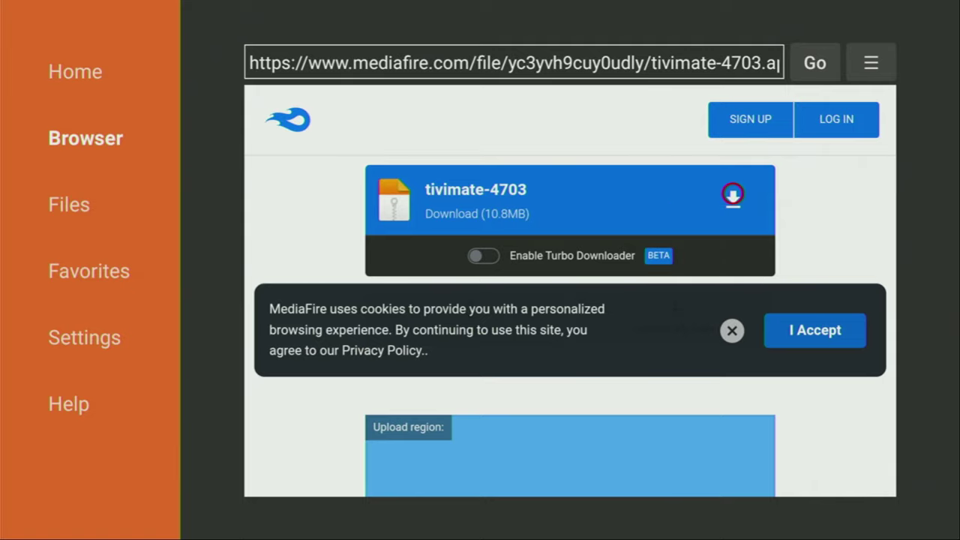
Step: Download and install tivimate-4703.apk, choose Done, then request deletion of the APK
click(733, 194)
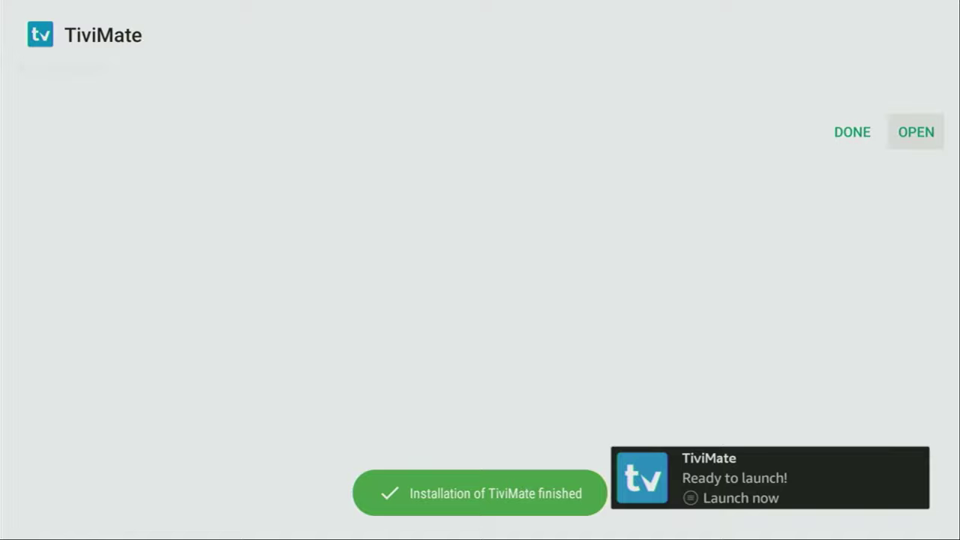
key(Left)
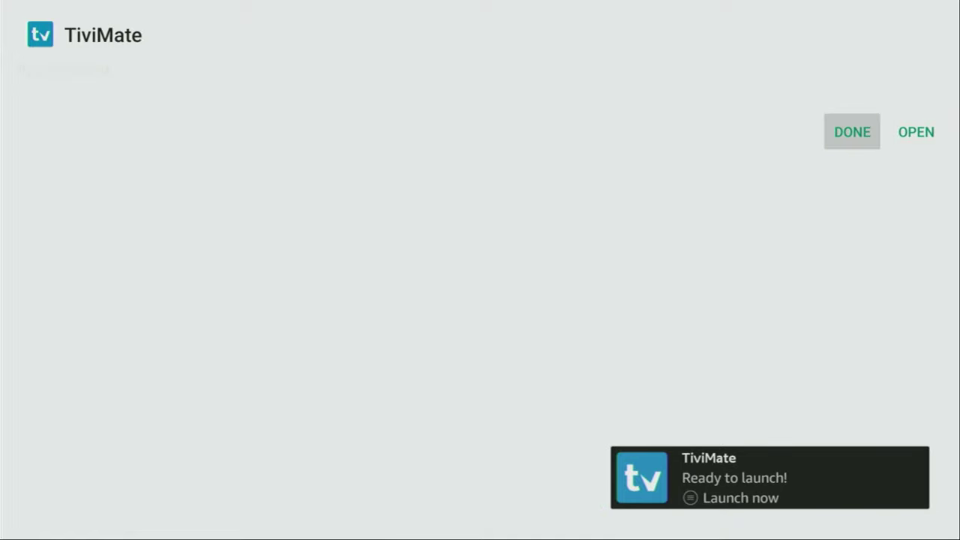
key(Return)
key(Right)
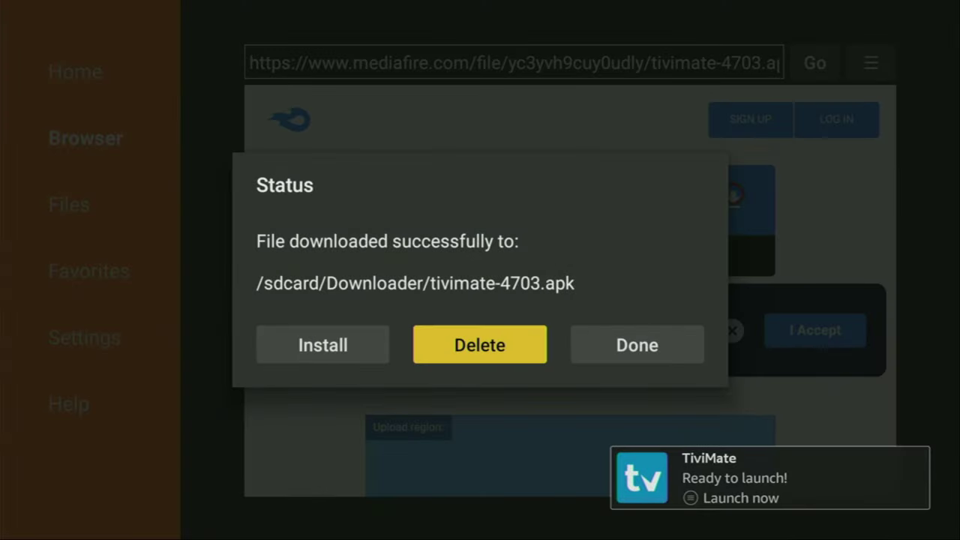
key(Return)
key(Left)
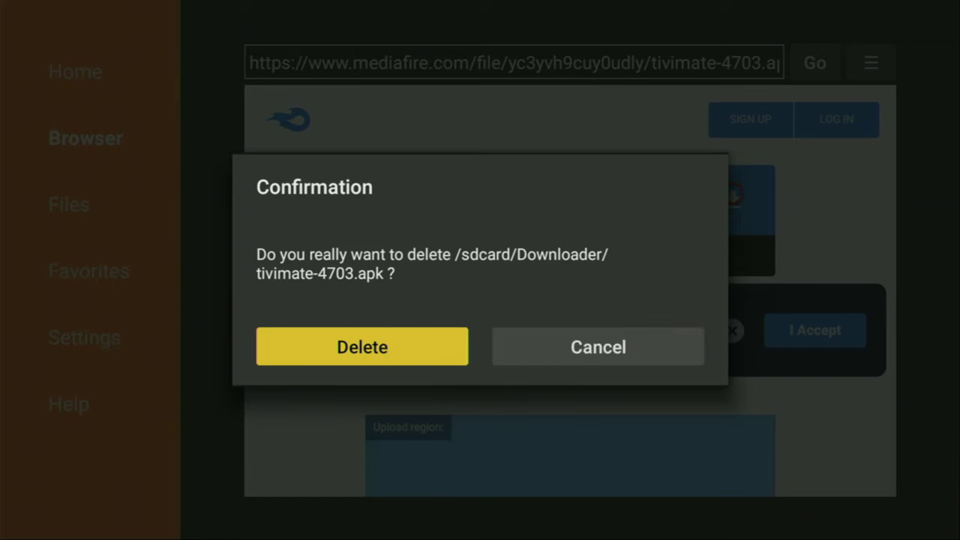
Step: Confirm deleting tivimate-4703.apk and launch TiviMate from the installed apps list
key(Return)
key(Home)
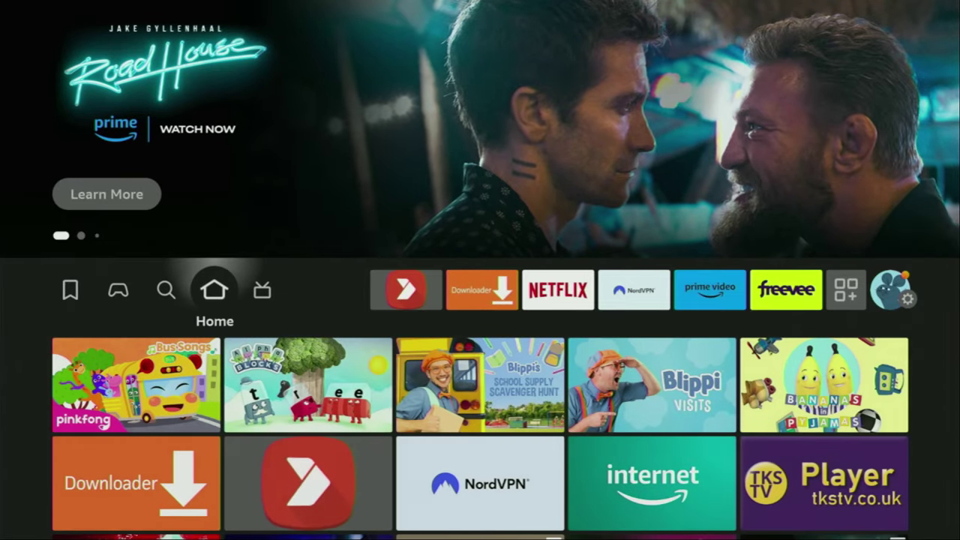
key(Right)
key(Left)
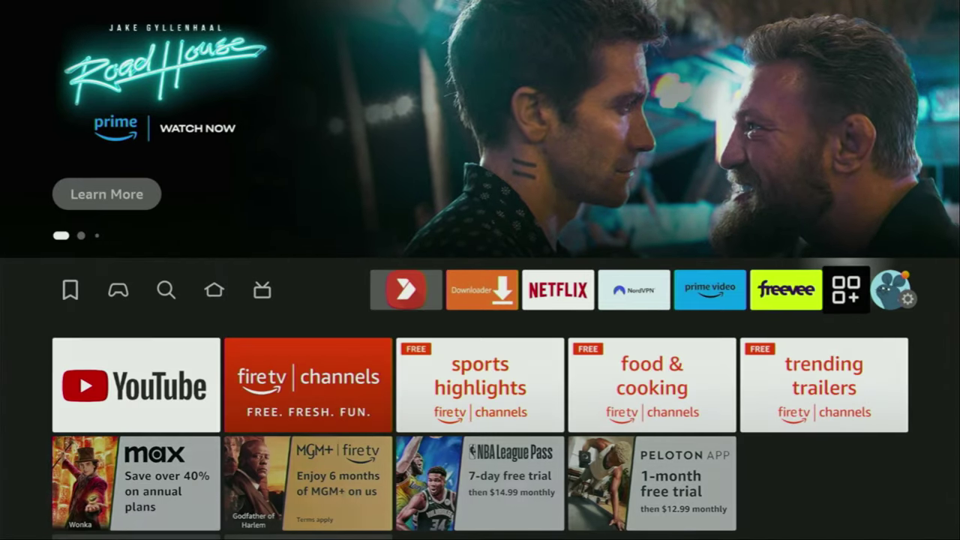
key(Return)
key(Down)
key(Down)
key(Down)
key(Down)
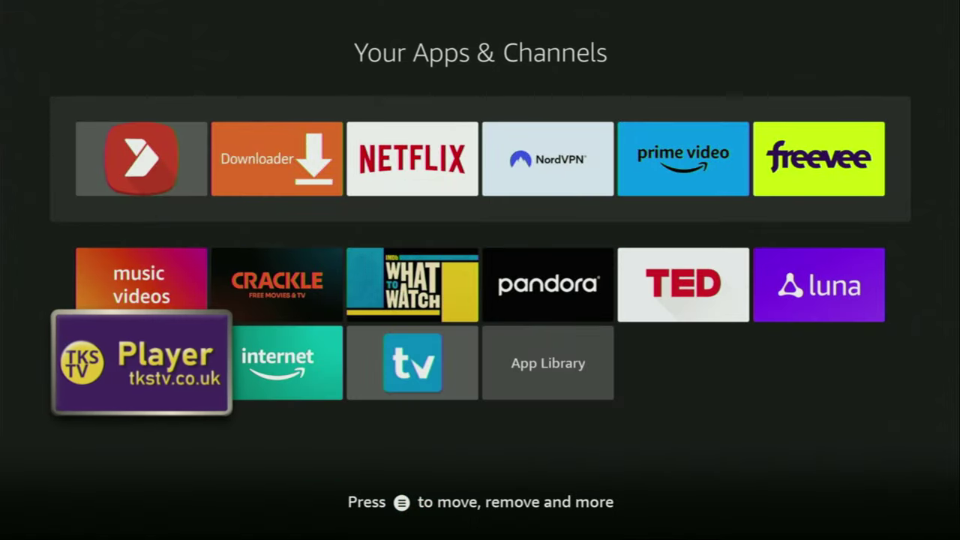
key(Right)
key(Right)
key(Return)
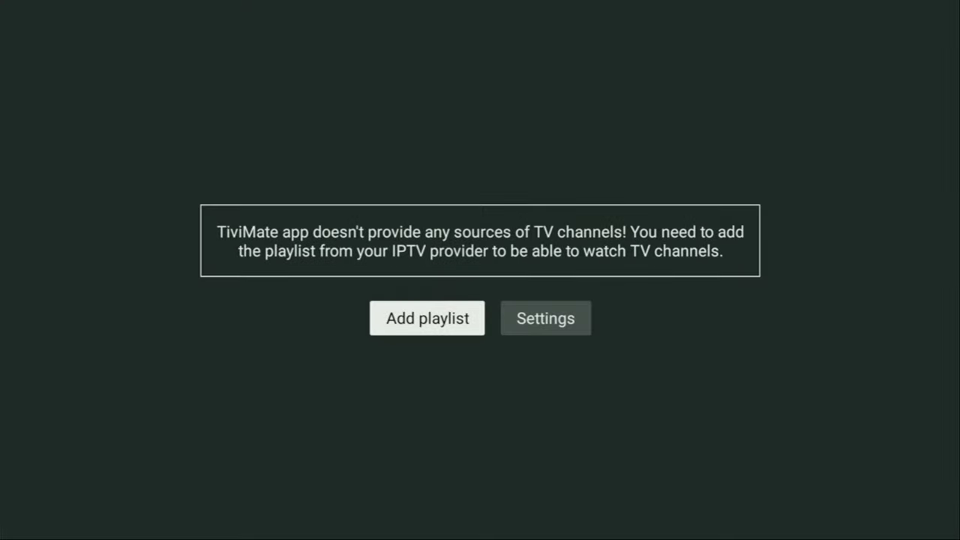
Step: Add a new playlist, backing out of M3U to choose the Xtream Codes type
key(Right)
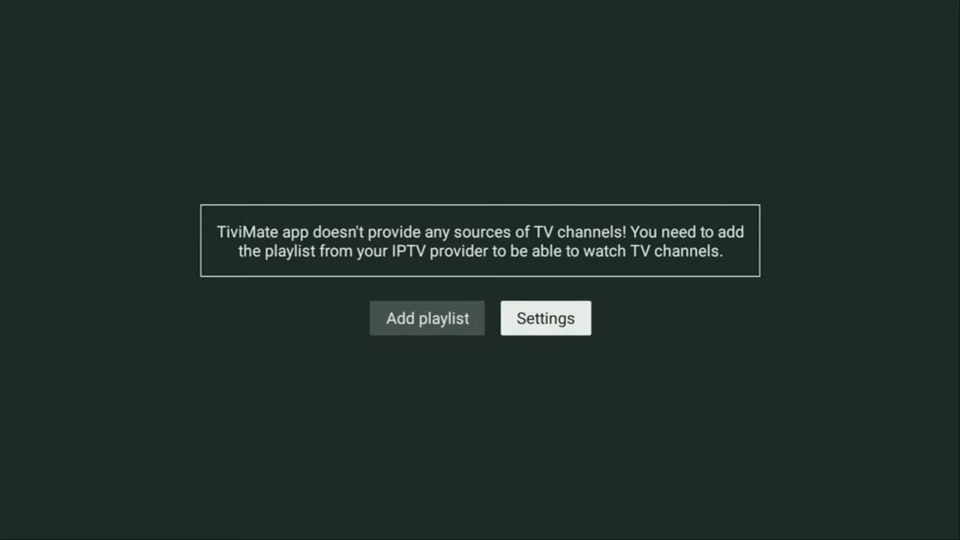
key(Left)
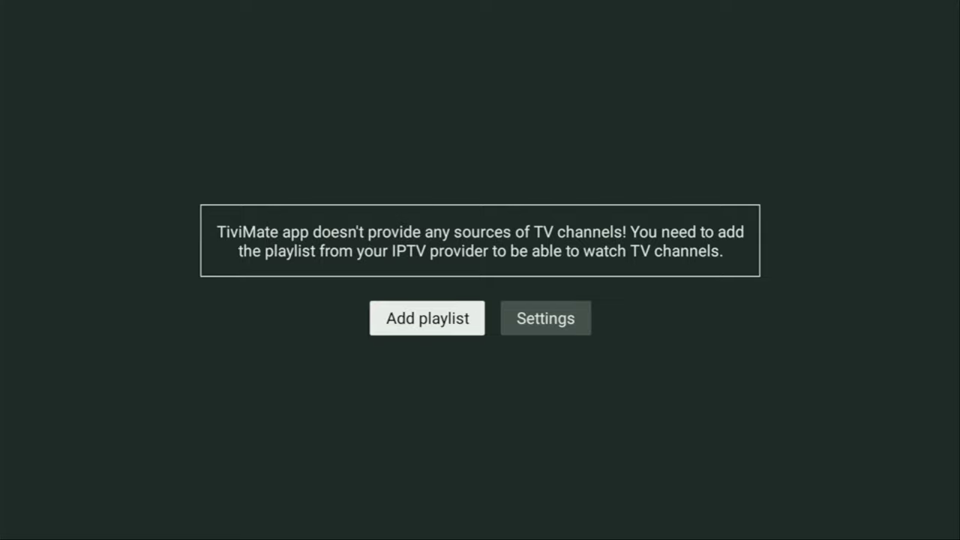
key(Return)
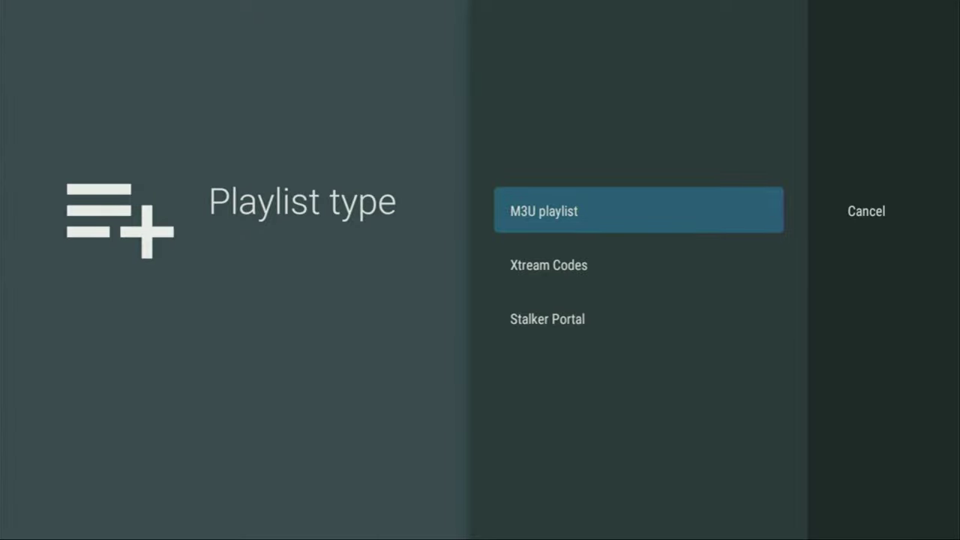
key(Return)
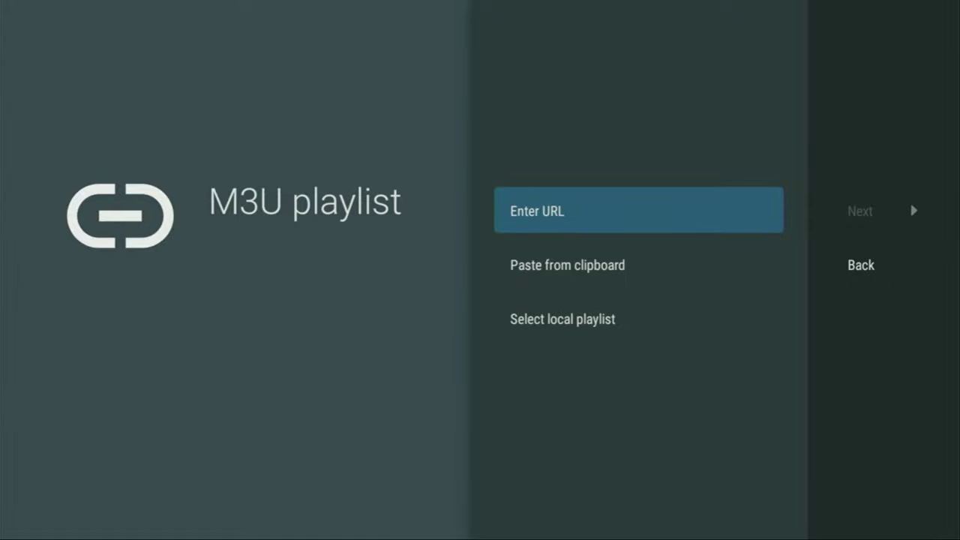
key(Escape)
key(Down)
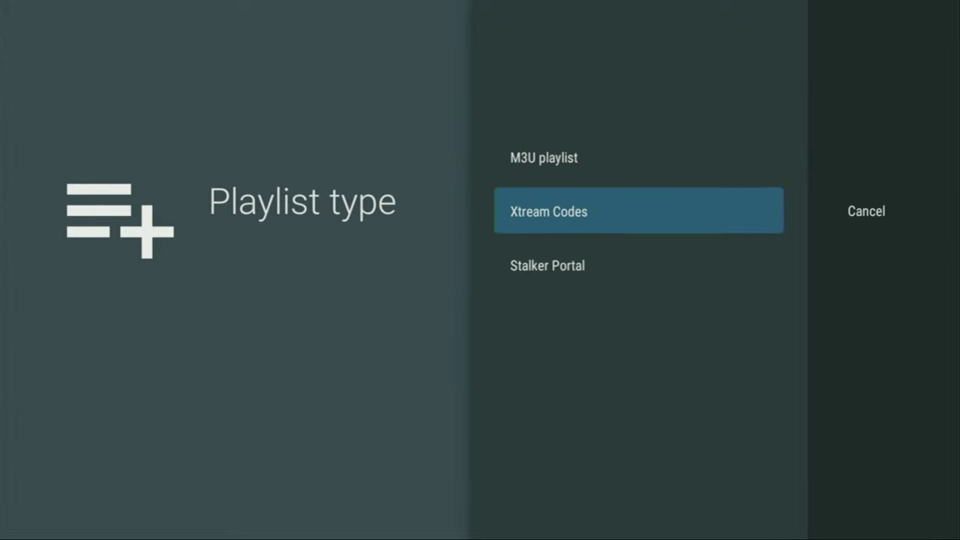
key(Return)
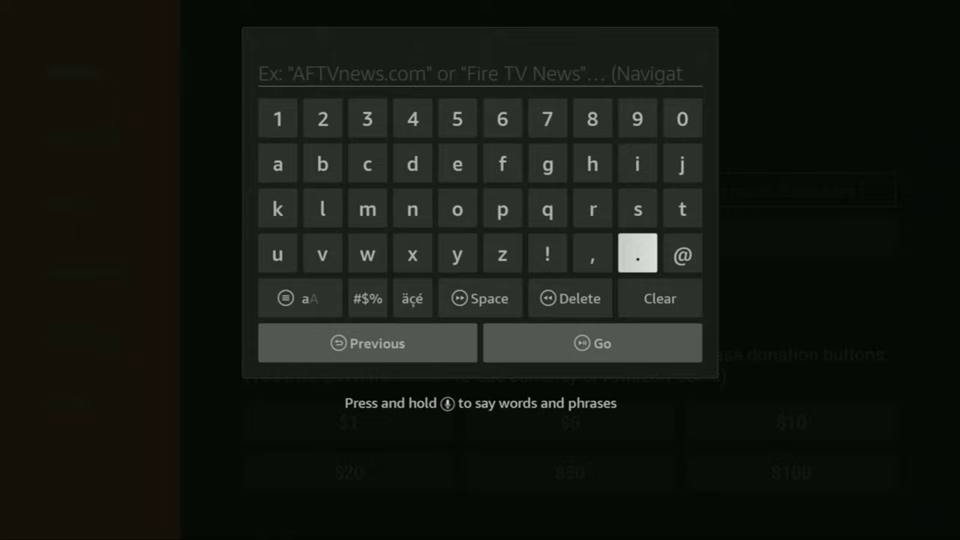
Step: Enter code 21254 in Downloader and submit it to load its page
key(Up)
key(Up)
key(Up)
key(Left)
key(Left)
key(Left)
key(Left)
key(Left)
key(Left)
key(Left)
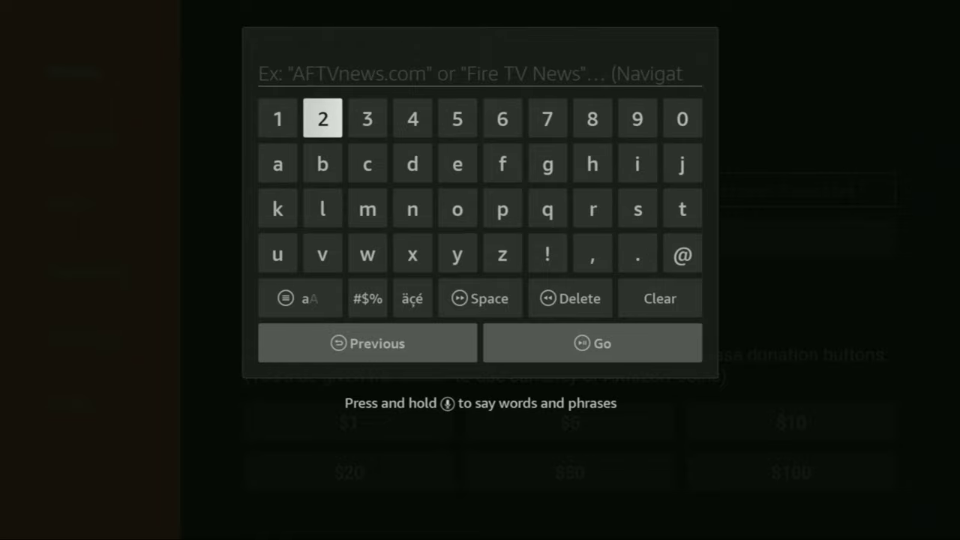
key(Return)
key(Left)
key(Return)
key(Right)
key(Return)
key(Right)
key(Right)
key(Right)
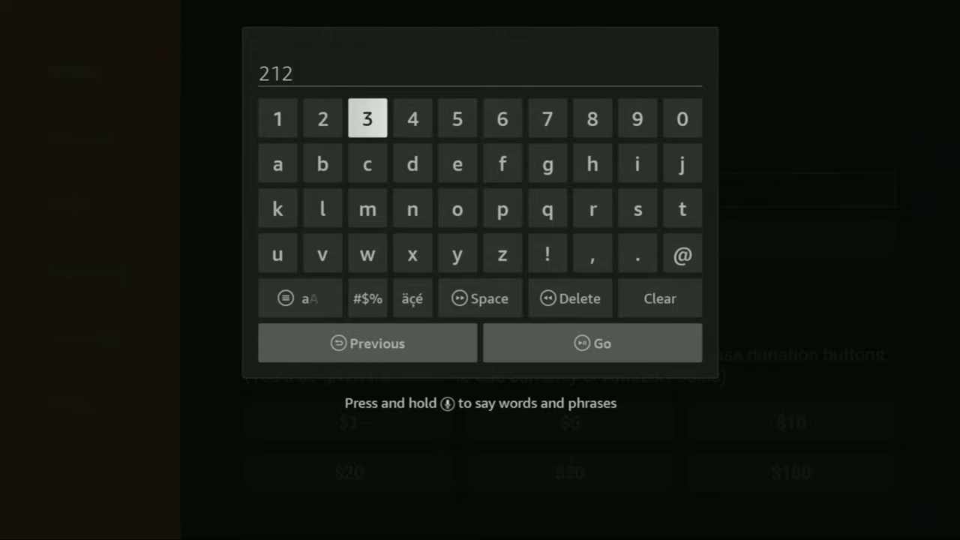
key(Return)
key(Left)
key(Return)
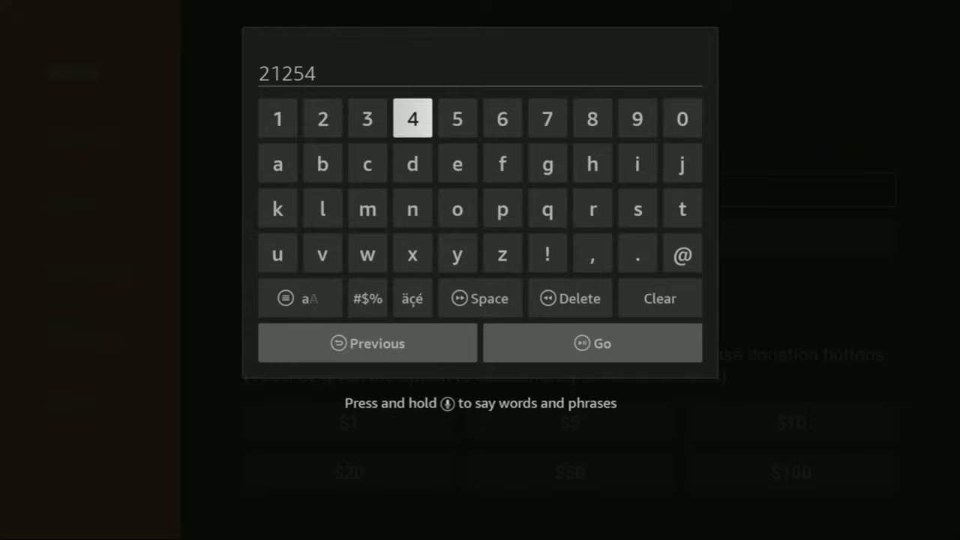
key(Down)
key(Down)
key(Down)
key(Down)
key(Down)
key(Right)
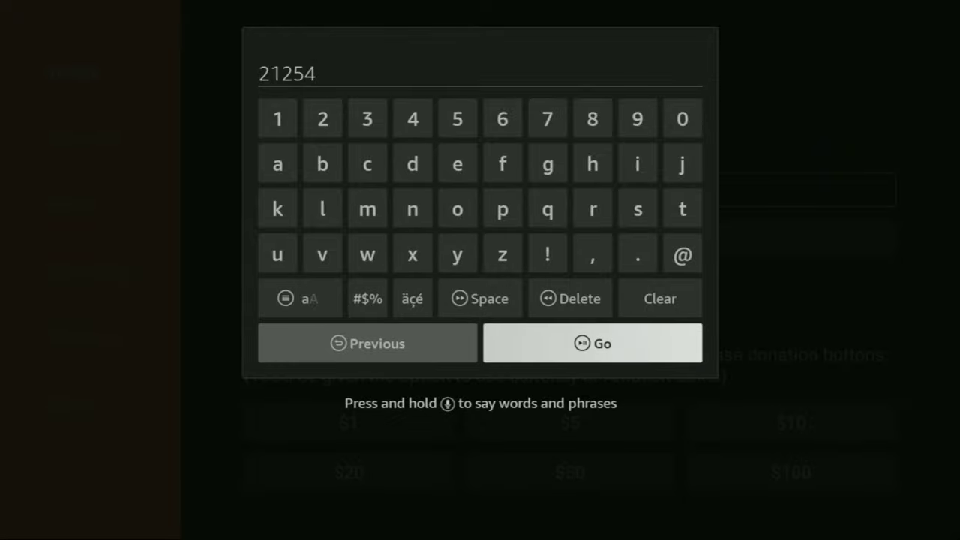
key(Return)
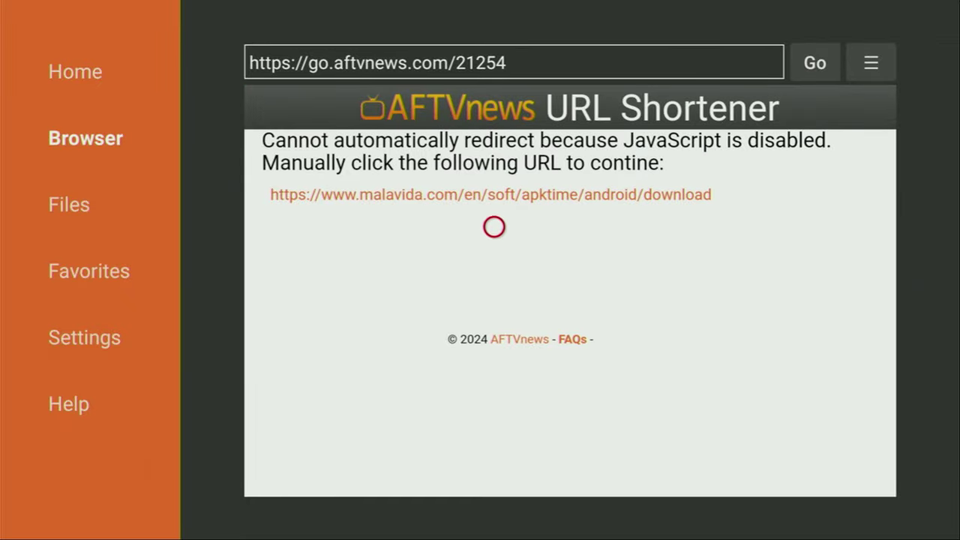
Step: Re-enable JavaScript, download and install APKTime, delete its APK, and return home
key(Menu)
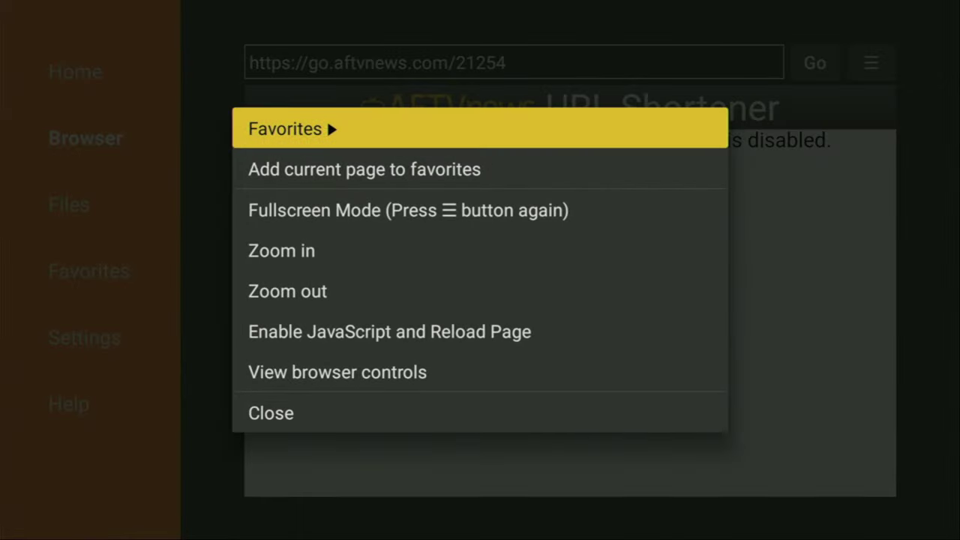
key(Down)
key(Down)
key(Down)
key(Down)
key(Down)
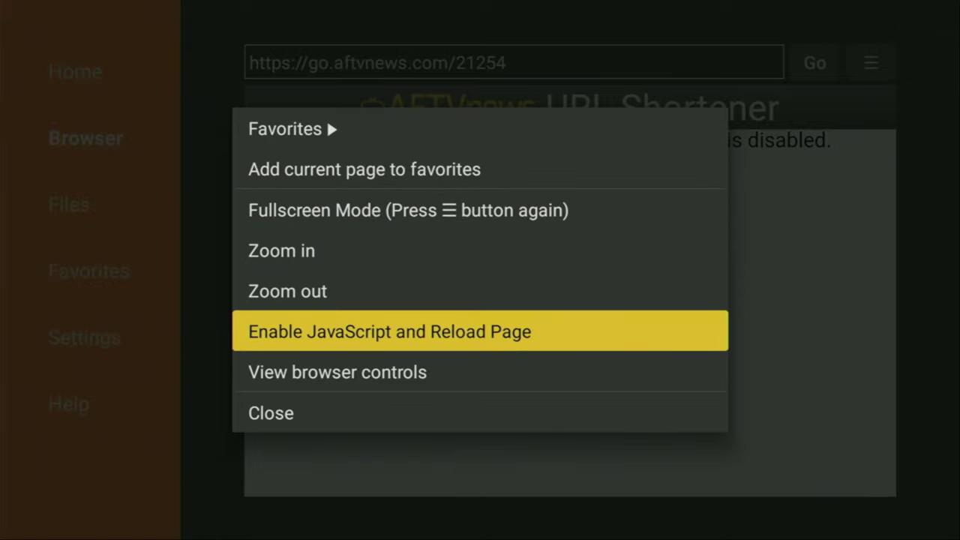
key(Return)
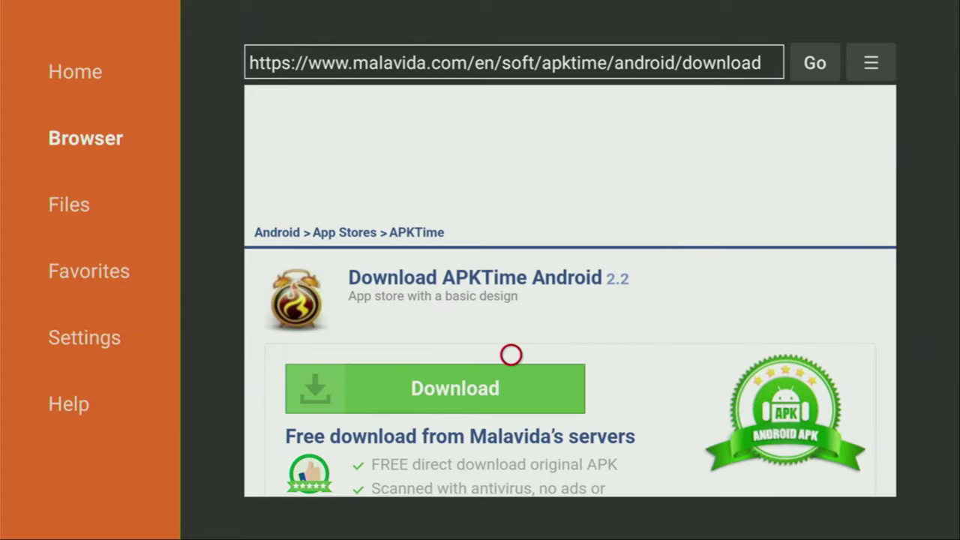
click(510, 388)
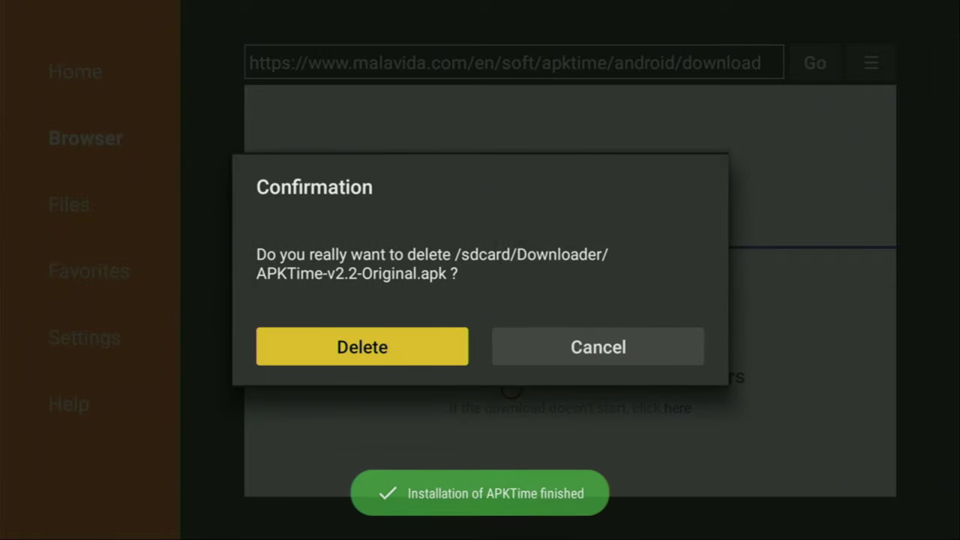
key(Return)
key(Home)
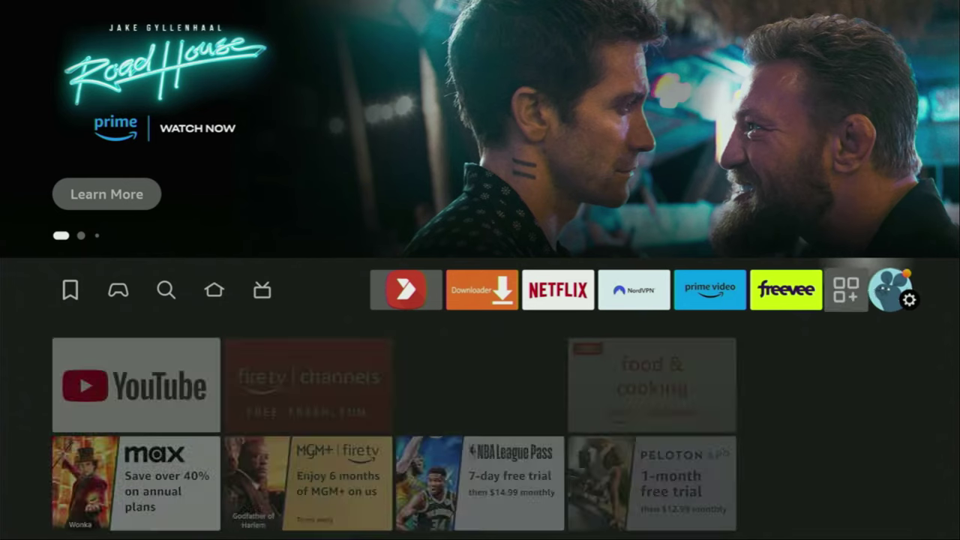
Step: Open the full installed apps list and select the APKTime app
key(Right)
key(Right)
key(Right)
key(Right)
key(Left)
key(Return)
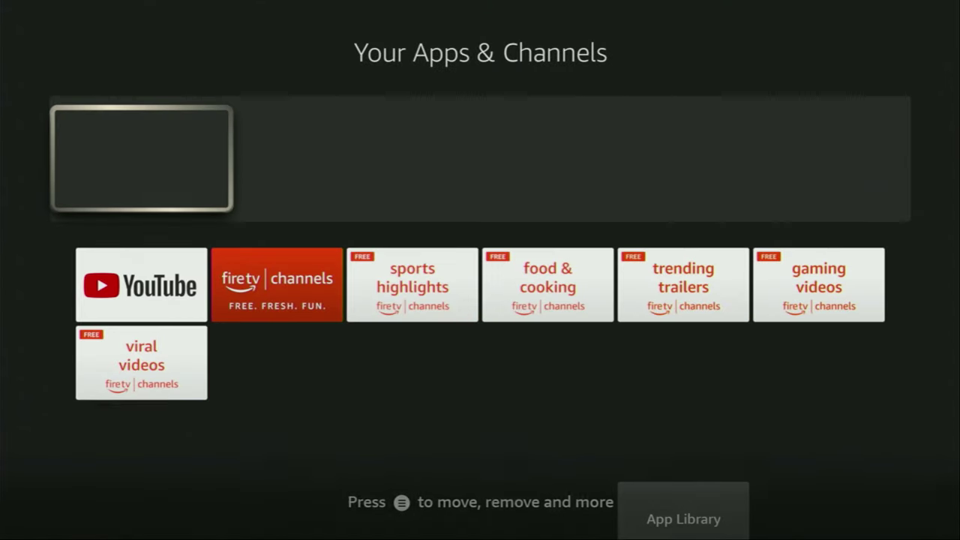
key(Down)
key(Down)
key(Down)
key(Right)
key(Right)
key(Right)
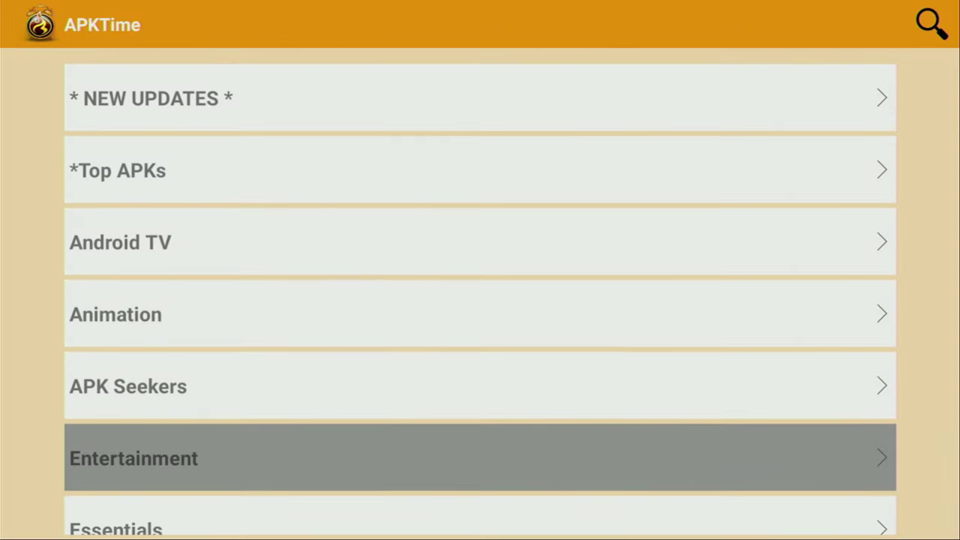
Step: Browse APKTime's categories down past Kodi Forks to Torrent Only, then back toward Essentials
key(Down)
key(Down)
key(Down)
key(Down)
key(Down)
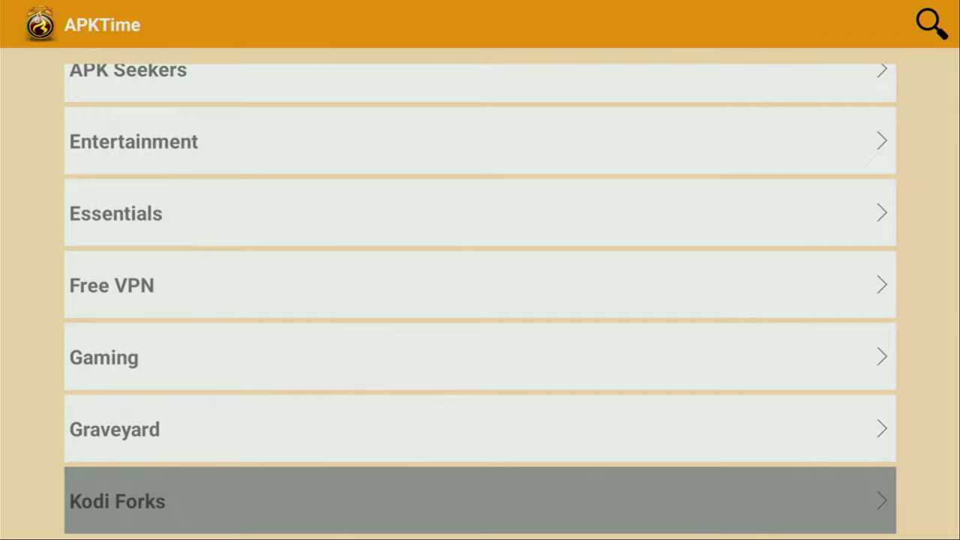
key(Down)
key(Down)
key(Down)
key(Down)
key(Down)
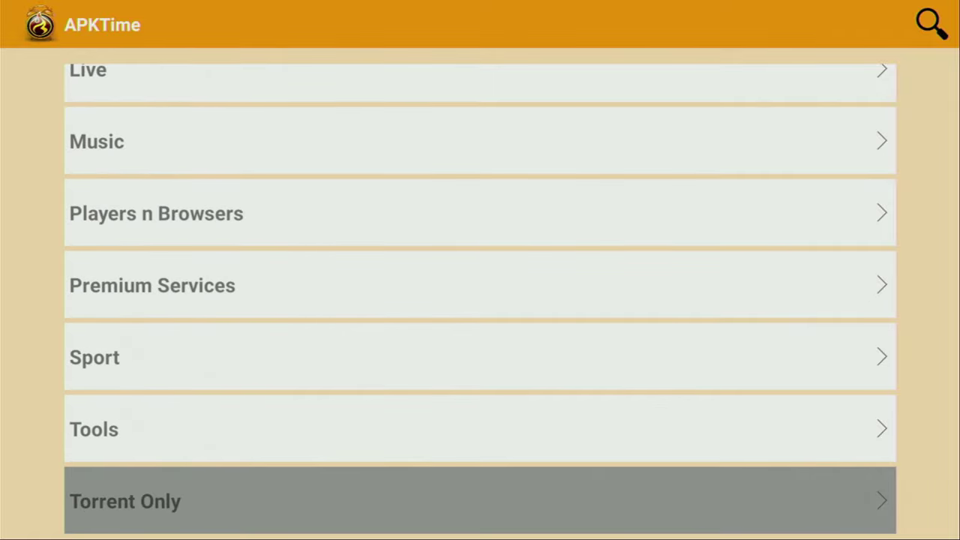
key(Down)
key(Down)
key(Up)
key(Up)
key(Up)
key(Up)
key(Up)
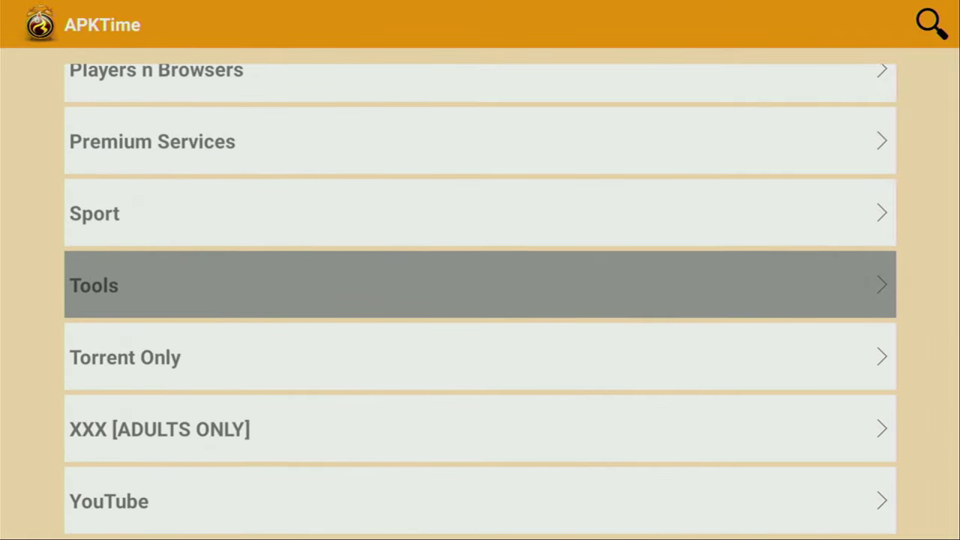
key(Up)
key(Up)
key(Up)
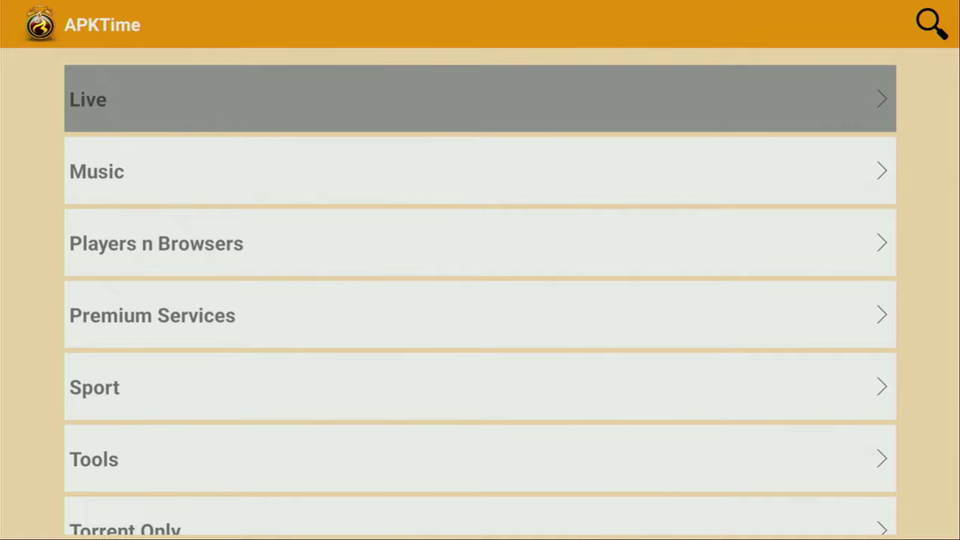
key(Up)
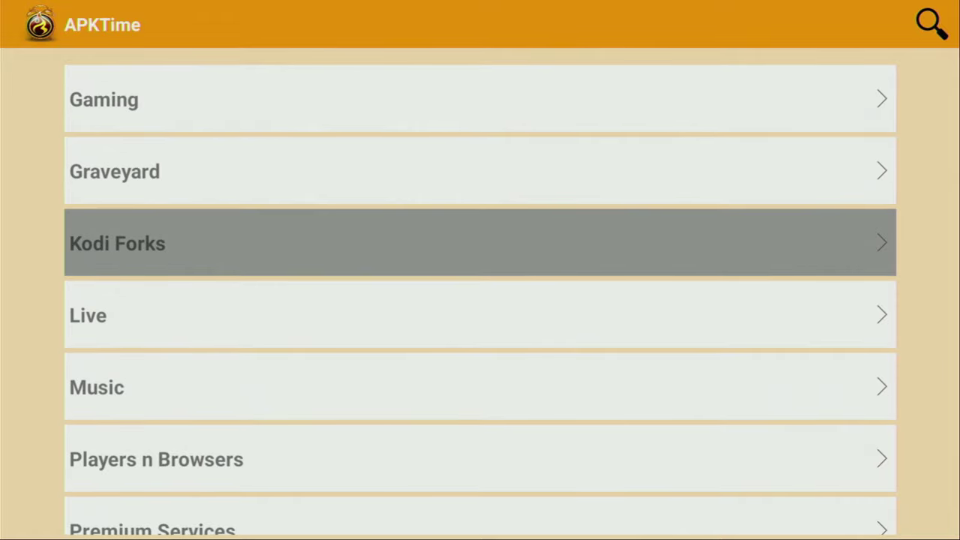
key(Up)
key(Up)
key(Up)
key(Up)
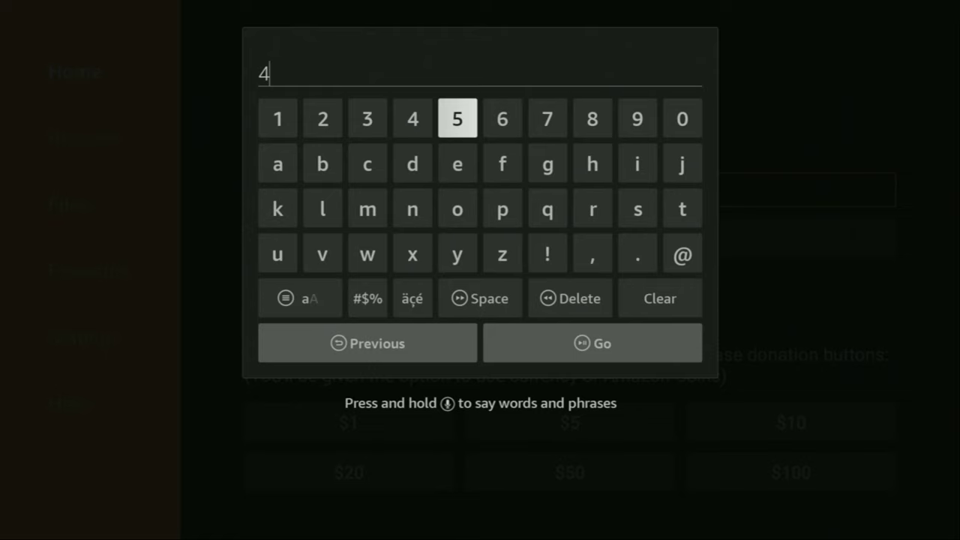
key(Left)
key(Right)
key(Right)
key(Right)
key(Right)
key(Return)
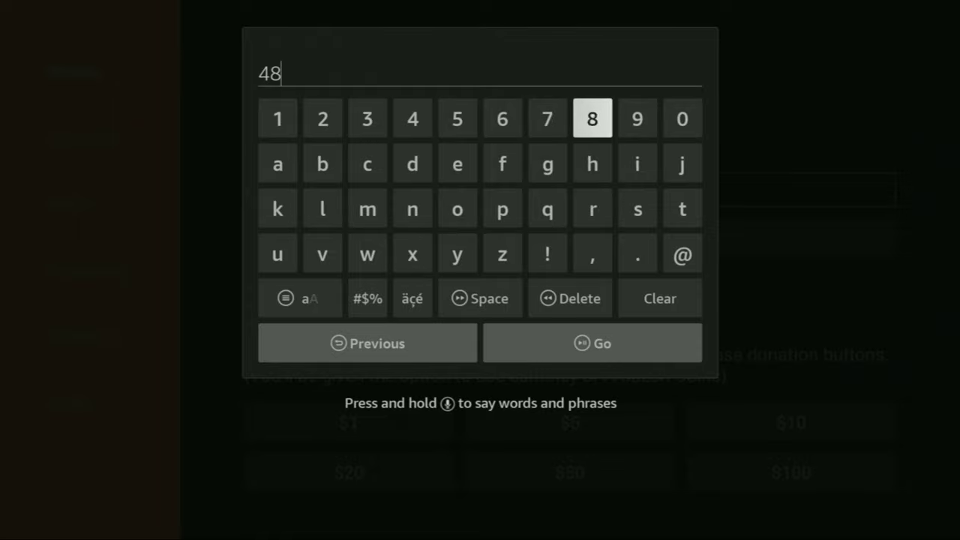
key(Left)
key(Left)
key(Left)
key(Left)
key(Left)
key(Return)
key(Right)
key(Right)
key(Right)
key(Right)
key(Right)
key(Right)
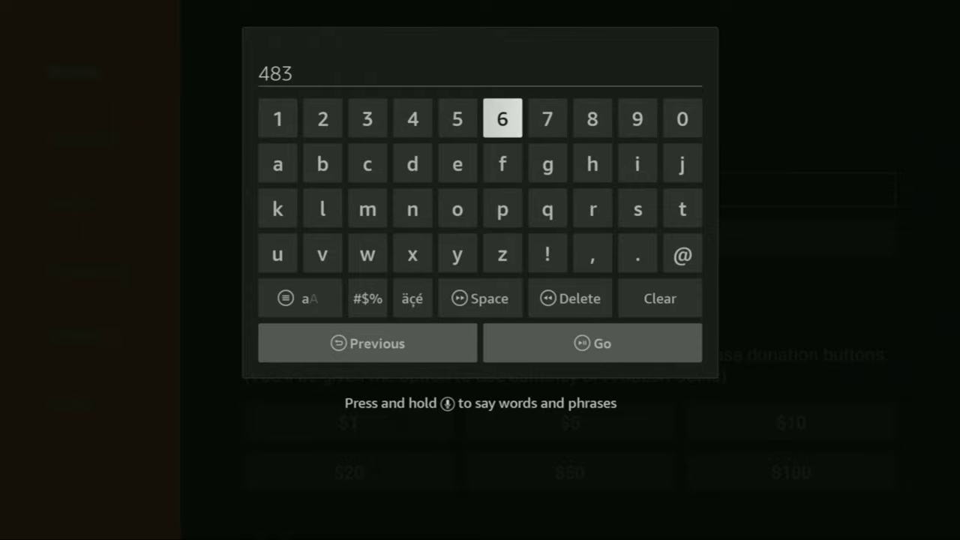
key(Return)
key(Left)
key(Left)
key(Left)
key(Left)
key(Left)
key(Left)
key(Left)
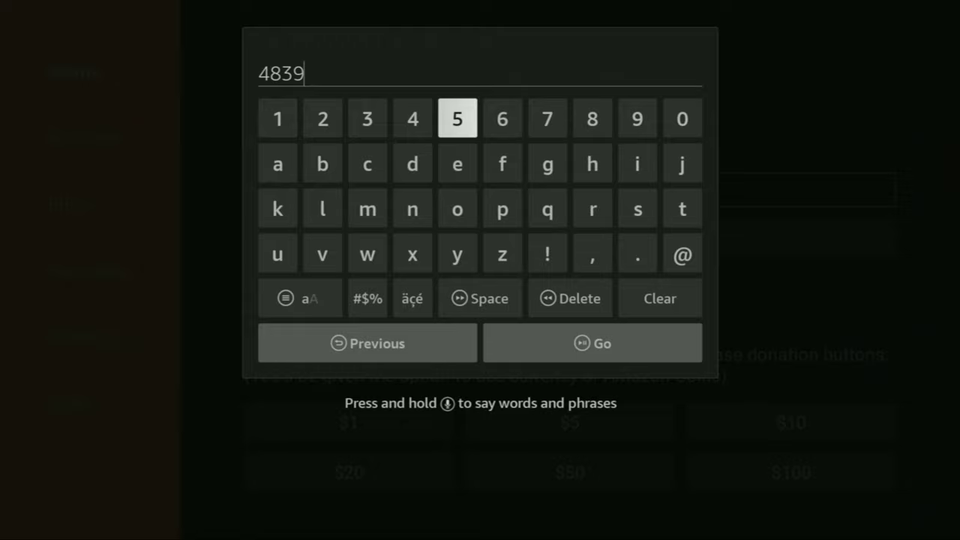
key(Return)
key(Right)
key(Right)
key(Right)
key(Right)
key(Right)
key(Return)
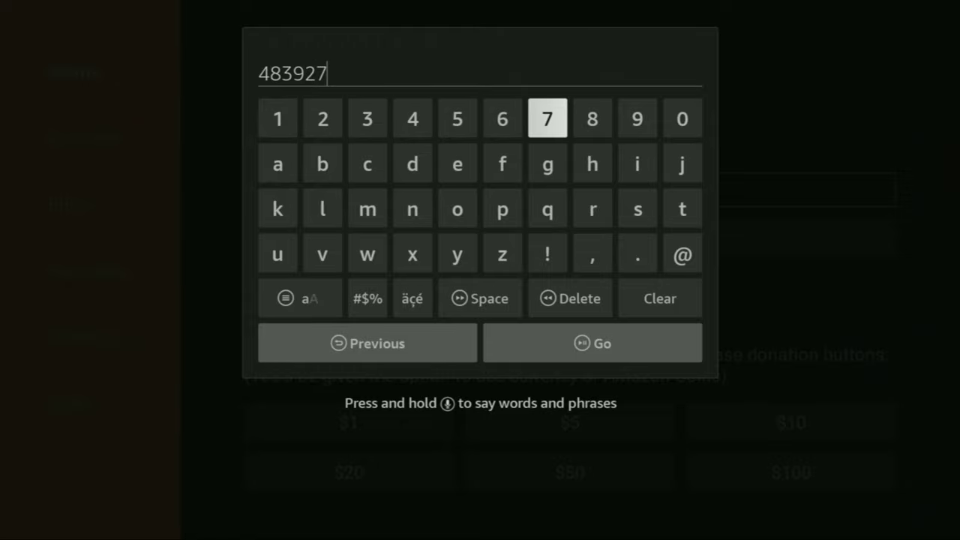
Step: Submit code 483927 to download and install Kodi 20.1, then delete the APK
key(Down)
key(Down)
key(Down)
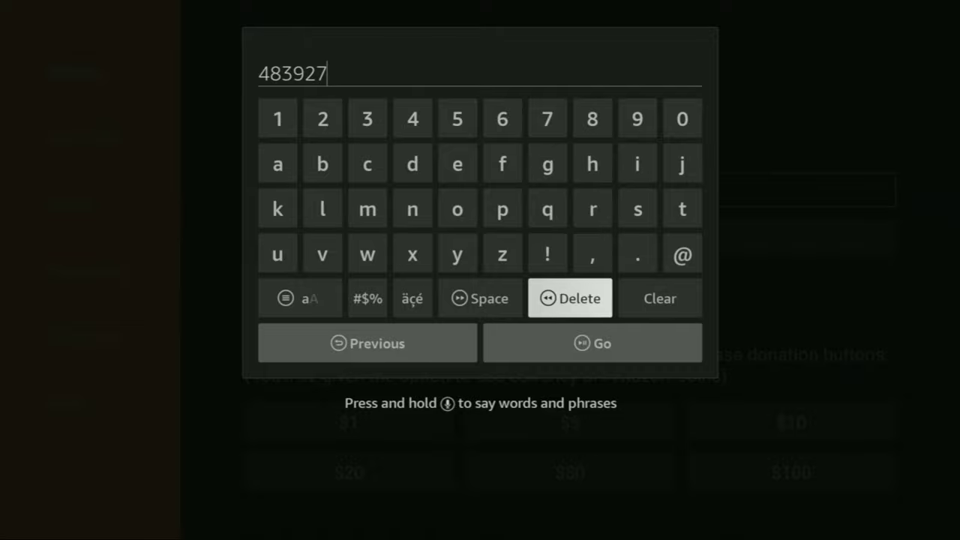
key(Down)
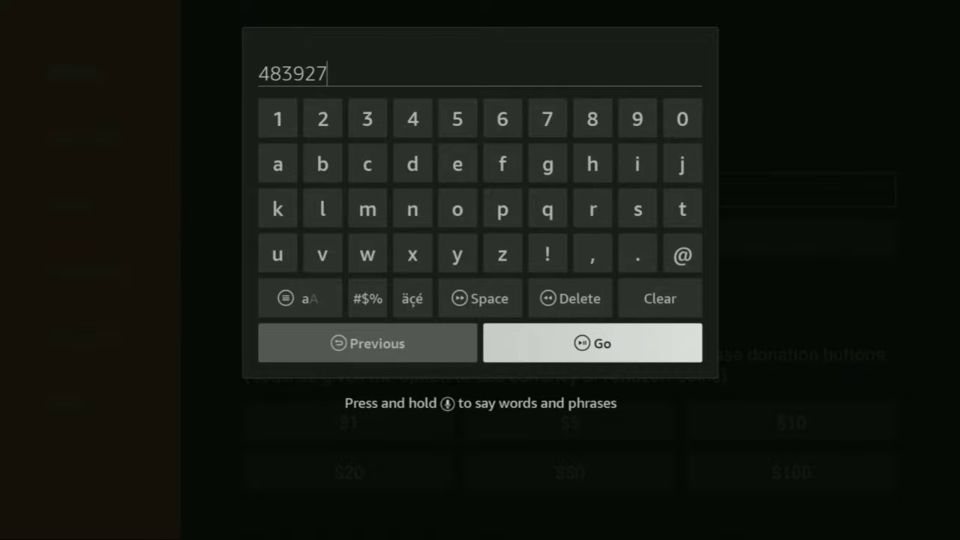
key(Return)
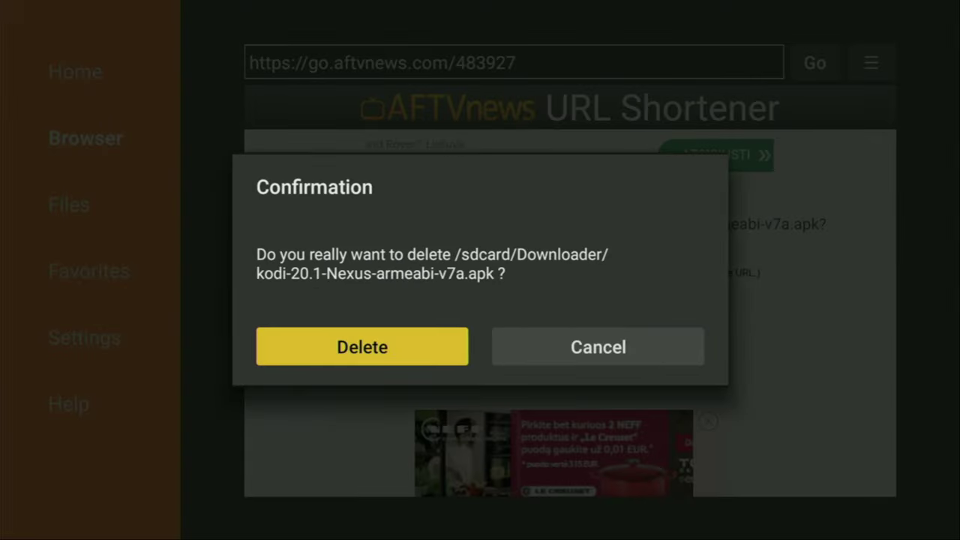
key(Return)
Step: Confirm the Kodi APK deletion, then check the Kodi and APKTime tiles in Your Apps & Channels
key(Home)
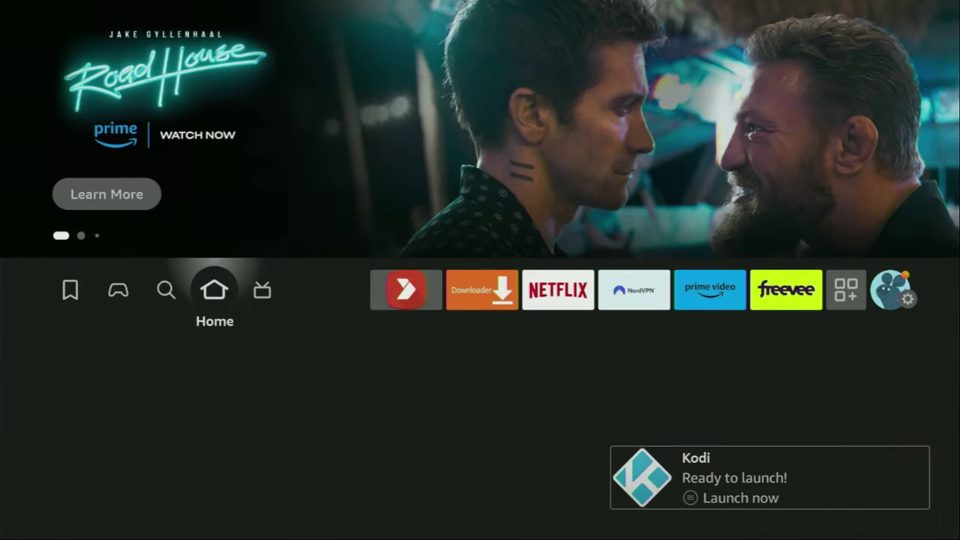
key(Right)
key(Right)
key(Right)
key(Right)
key(Right)
key(Right)
key(Right)
key(Right)
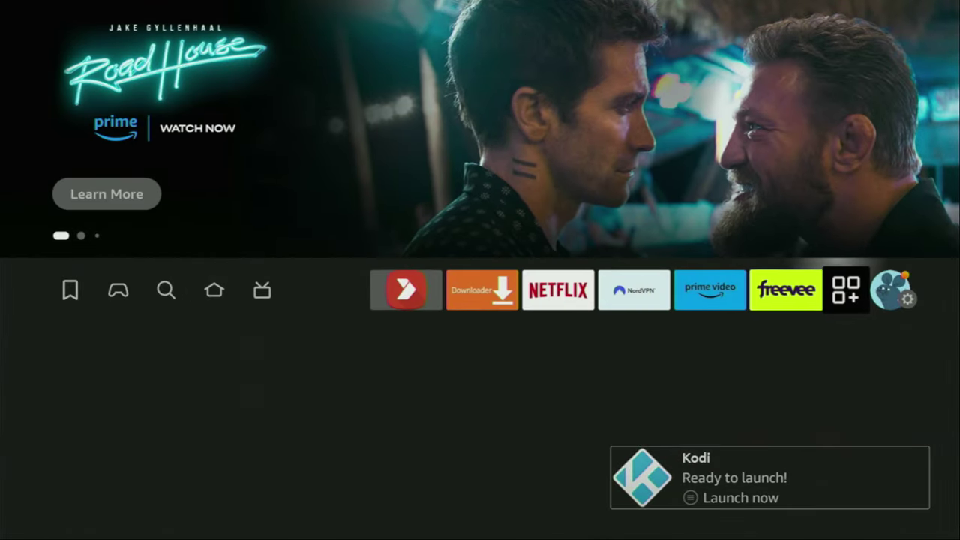
key(Return)
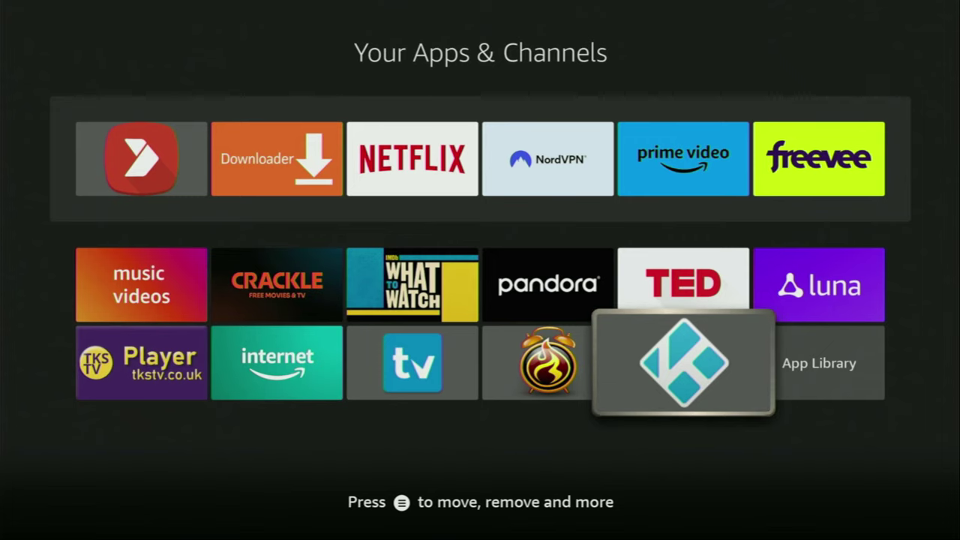
key(Left)
key(Right)
key(Left)
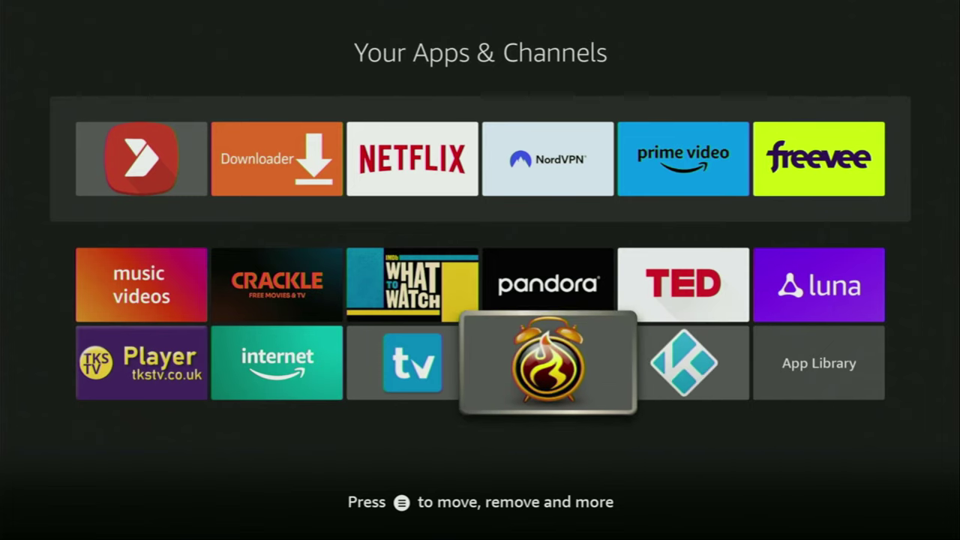
key(Left)
key(Up)
key(Up)
key(Up)
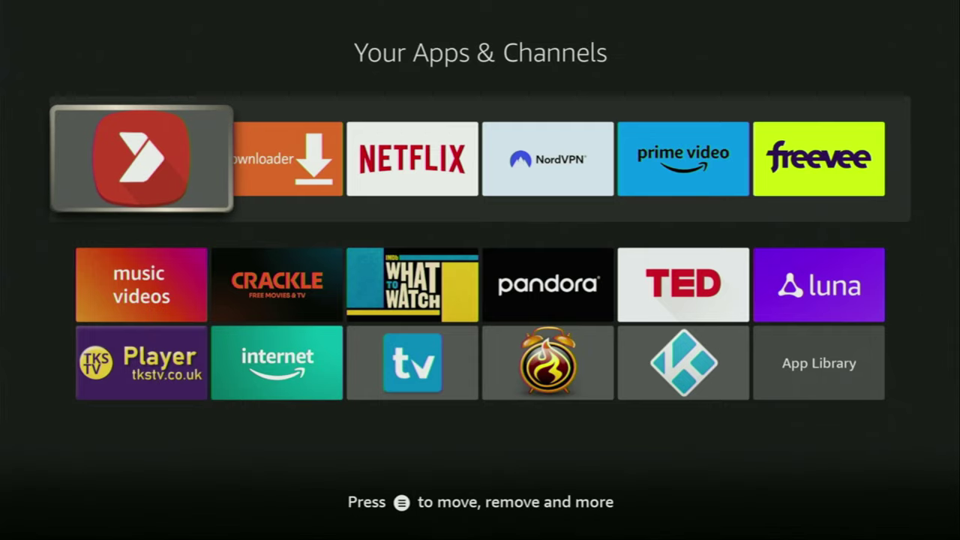
key(Right)
key(Right)
key(Right)
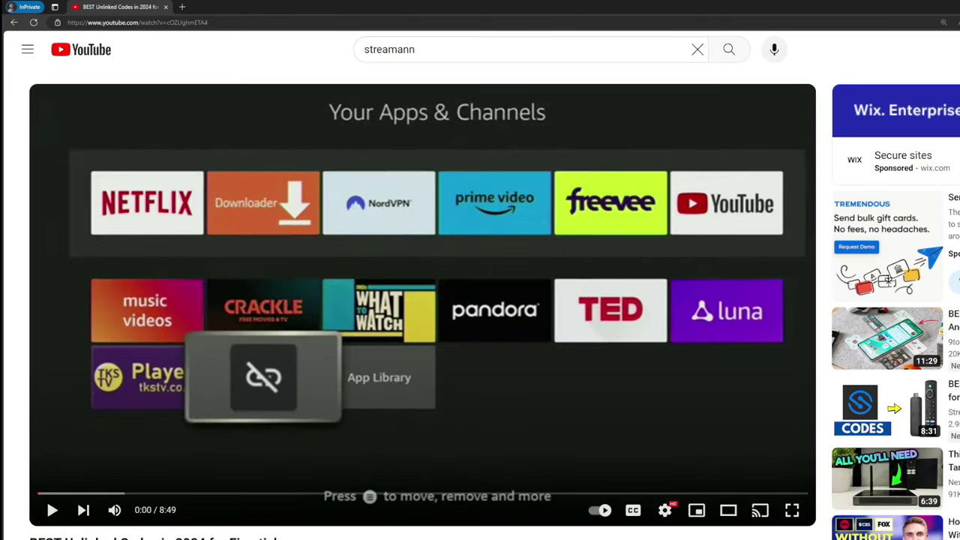
Step: Expand the 'BEST Unlinked Codes in 2024 for Firesticks' description and select the pinned NordVPN link
scroll(428, 497, down, 6)
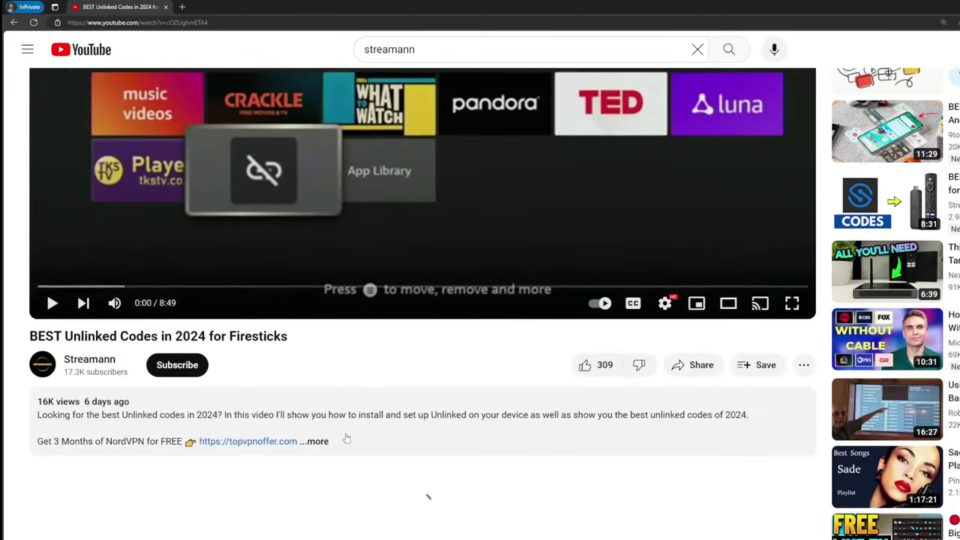
click(352, 296)
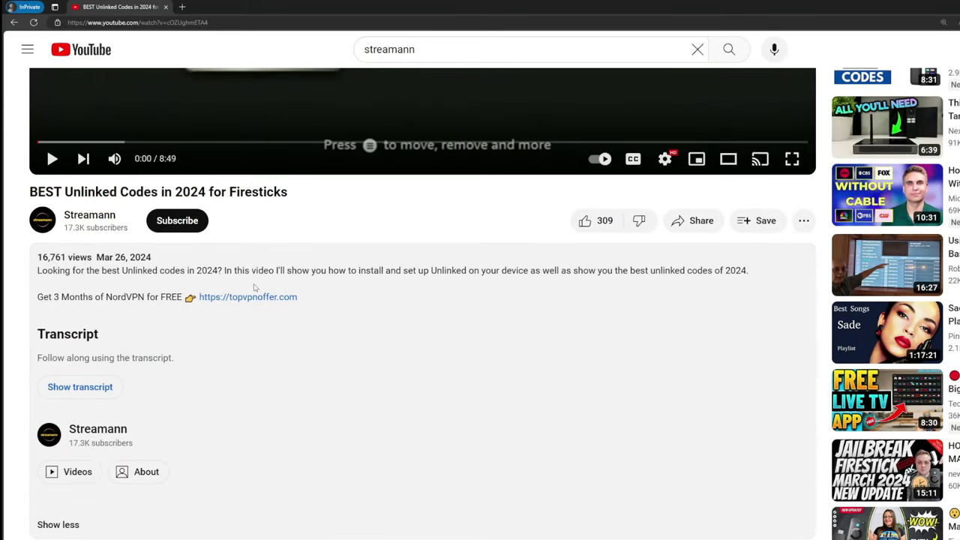
scroll(279, 300, down, 3)
drag(347, 414, 246, 405)
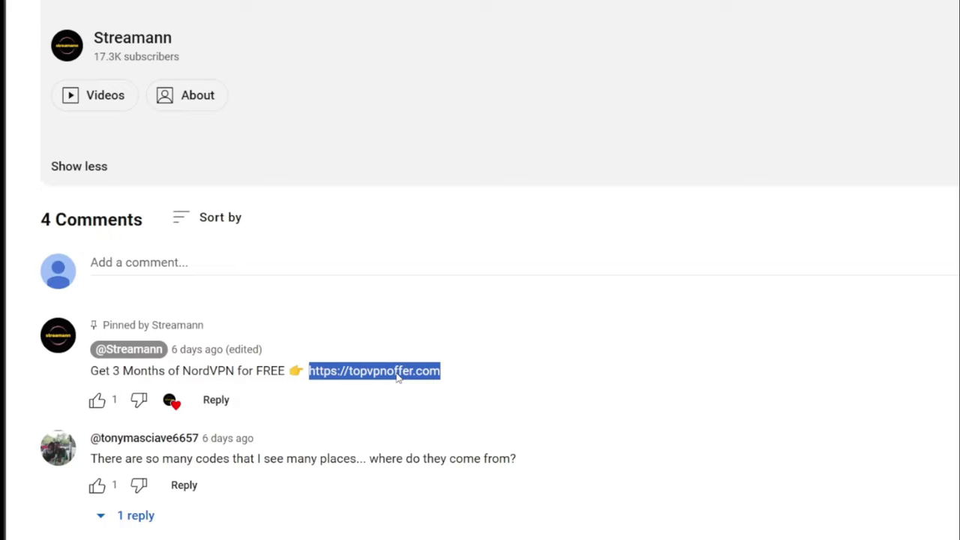